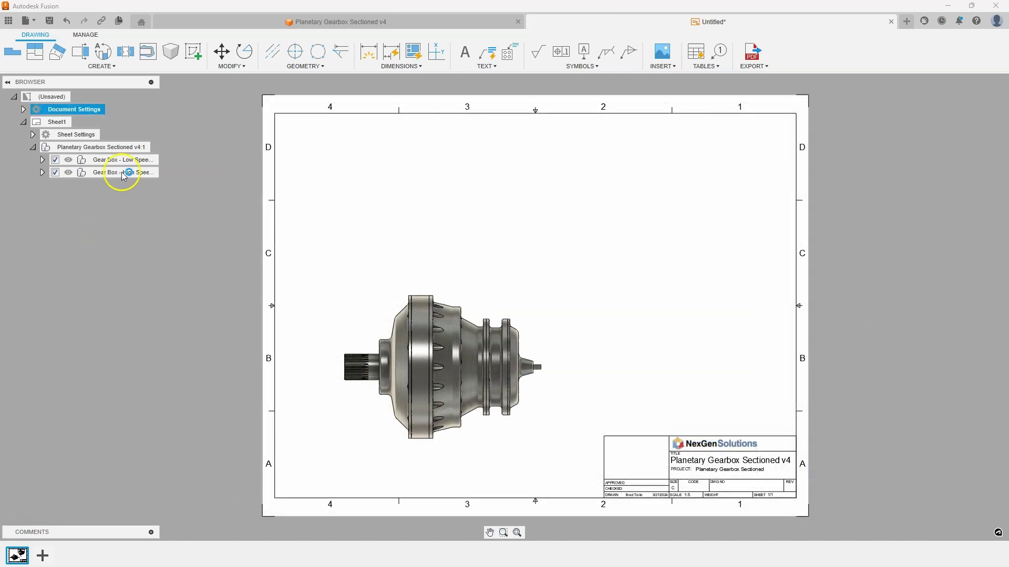
# Draw section line A-A on the gearbox base view, from right of the shaft to its left end
pyautogui.click(84, 52)
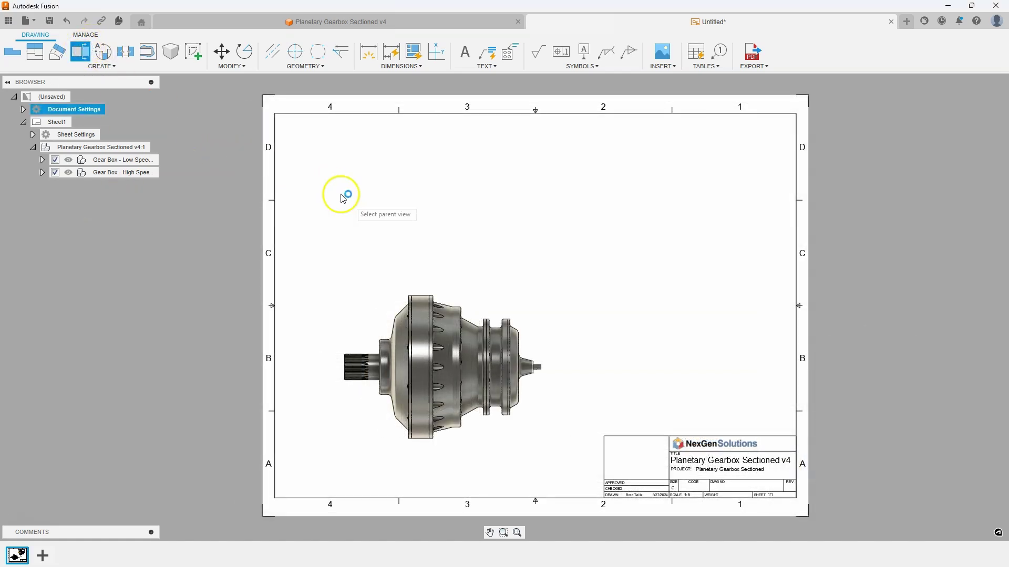
pyautogui.click(456, 360)
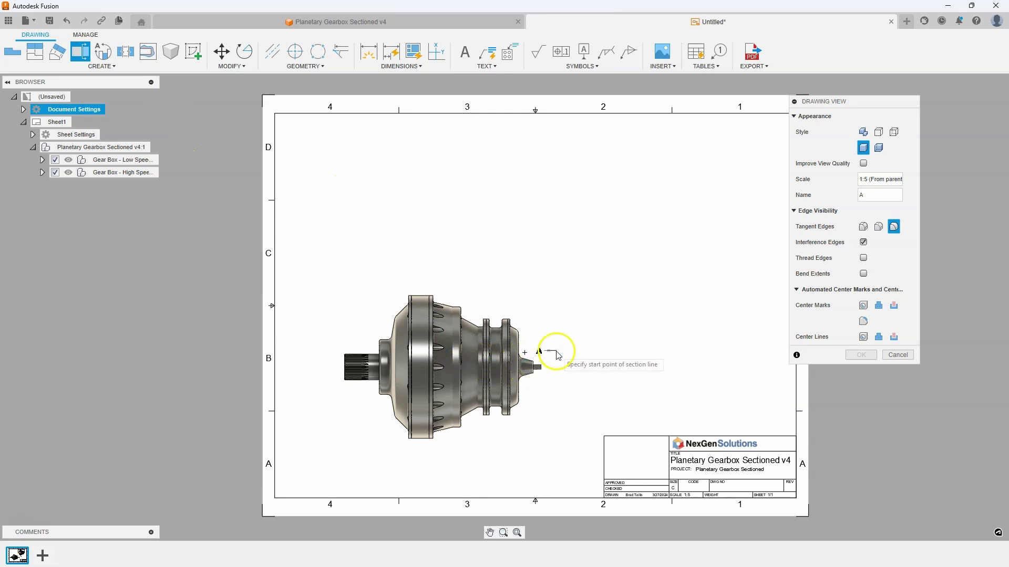
pyautogui.scroll(10, 556, 355)
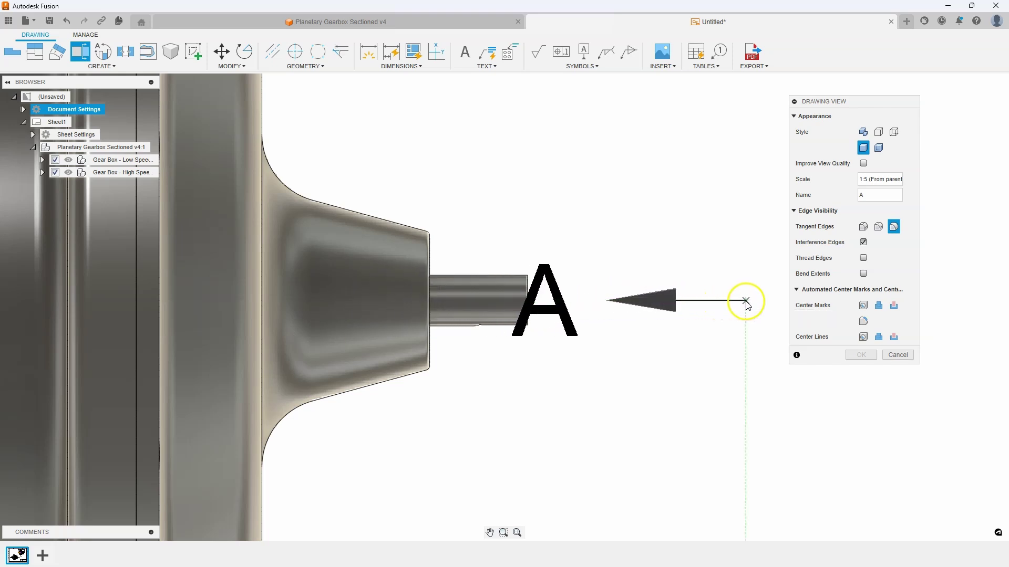
pyautogui.click(739, 300)
pyautogui.scroll(-8, 709, 420)
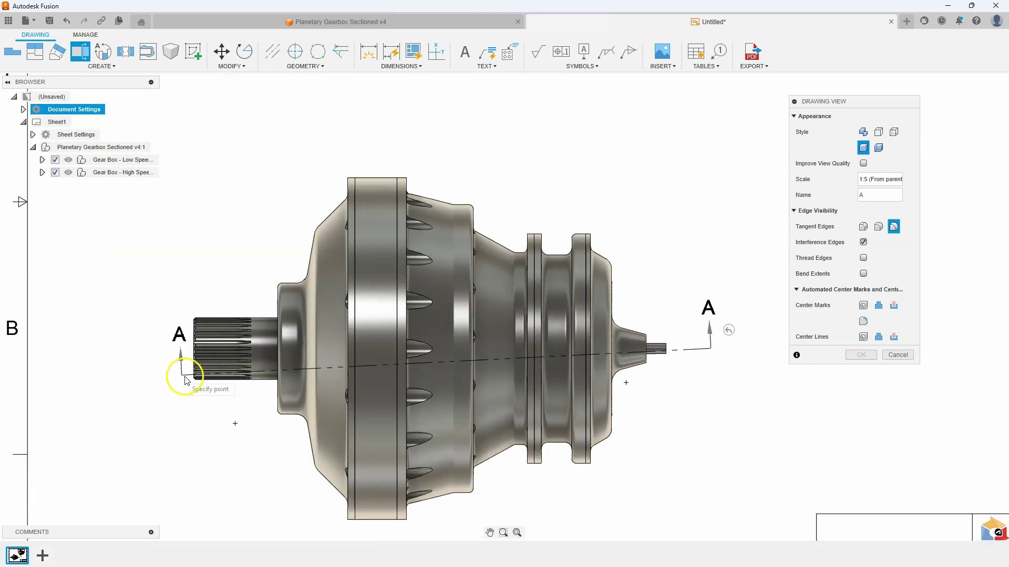
pyautogui.click(136, 348)
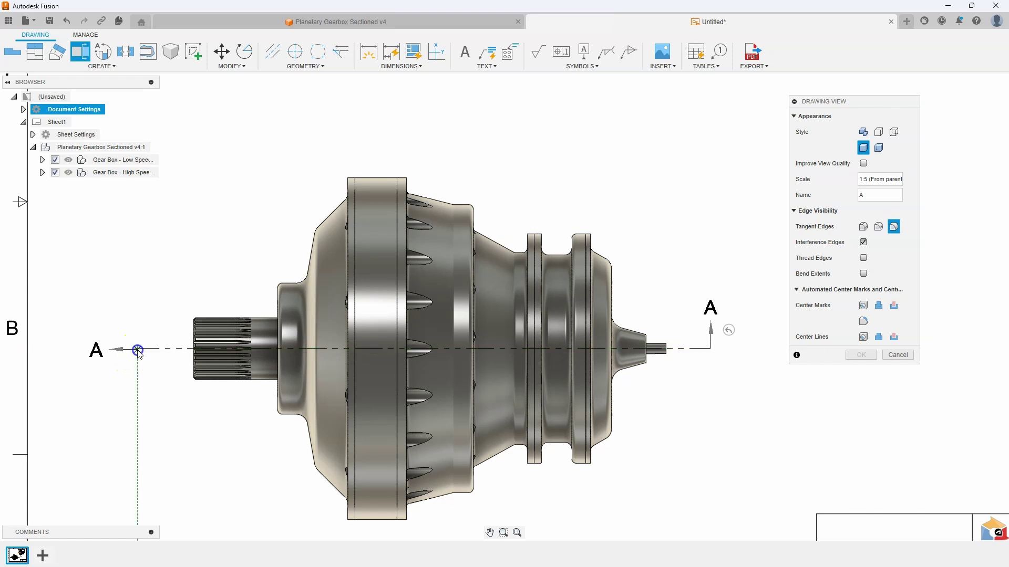
pyautogui.scroll(-3, 188, 366)
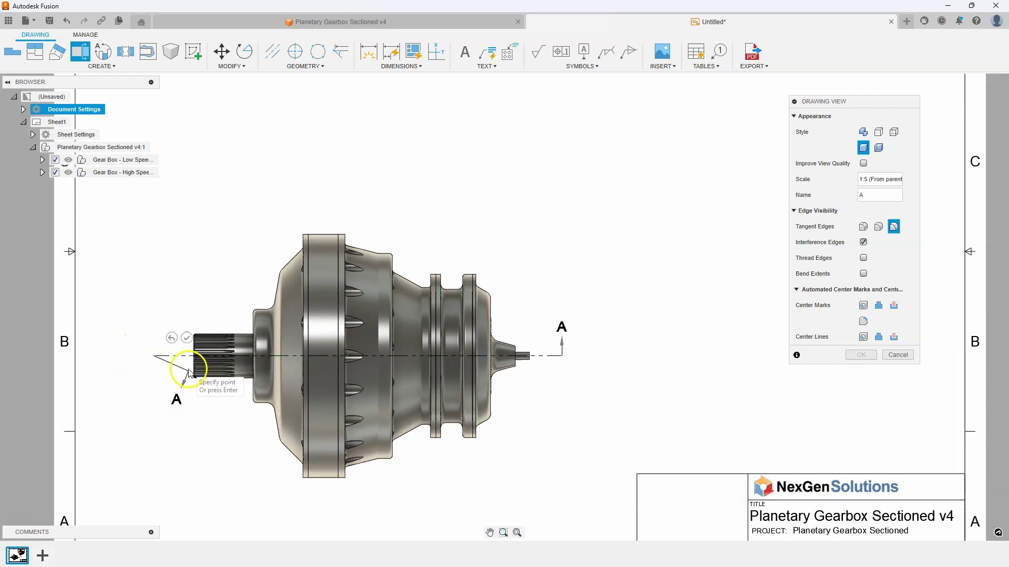
pyautogui.press('Return')
# Place section view A-A, unaligned, at the sheet's upper right in Visible Edges style at scale 1:5
pyautogui.scroll(-3, 254, 289)
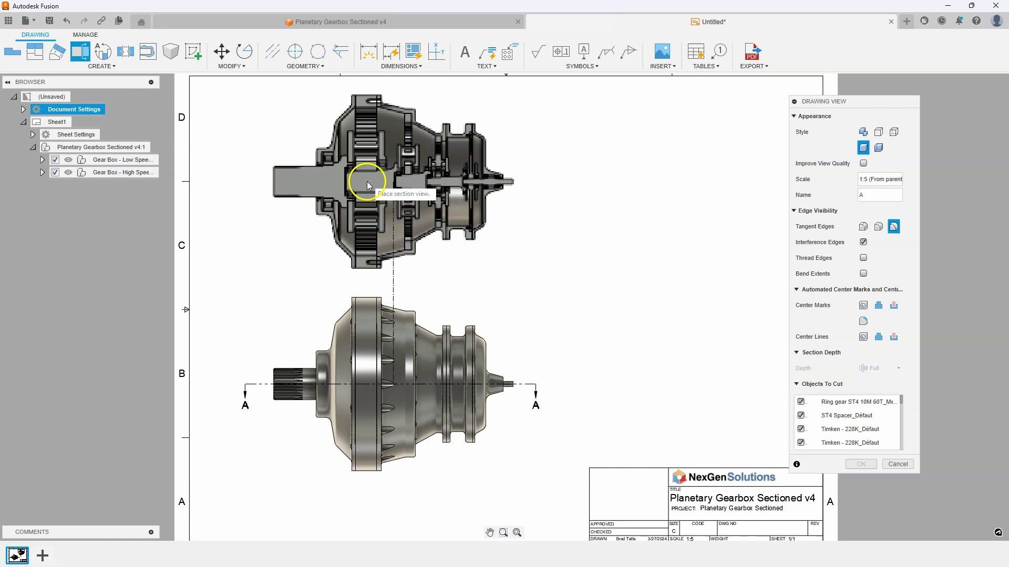
pyautogui.click(364, 185)
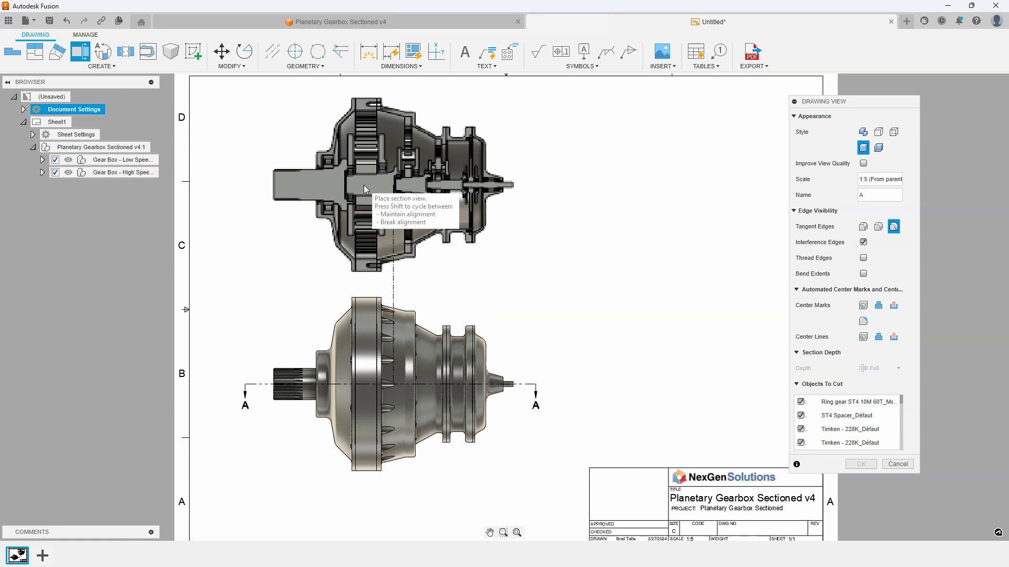
pyautogui.press('shift')
pyautogui.moveTo(364, 185); pyautogui.dragTo(620, 215)
pyautogui.click(619, 216)
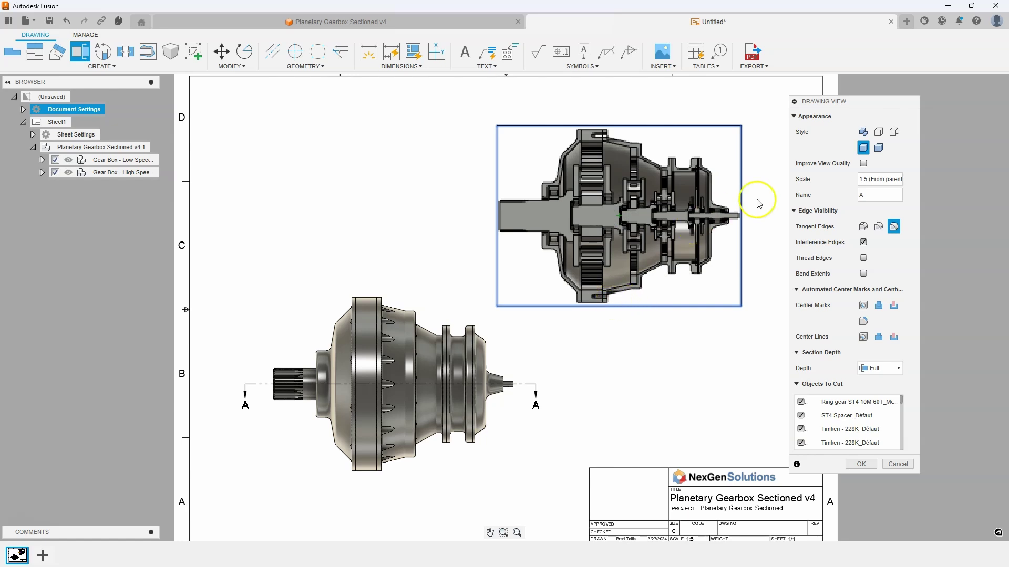
pyautogui.click(878, 133)
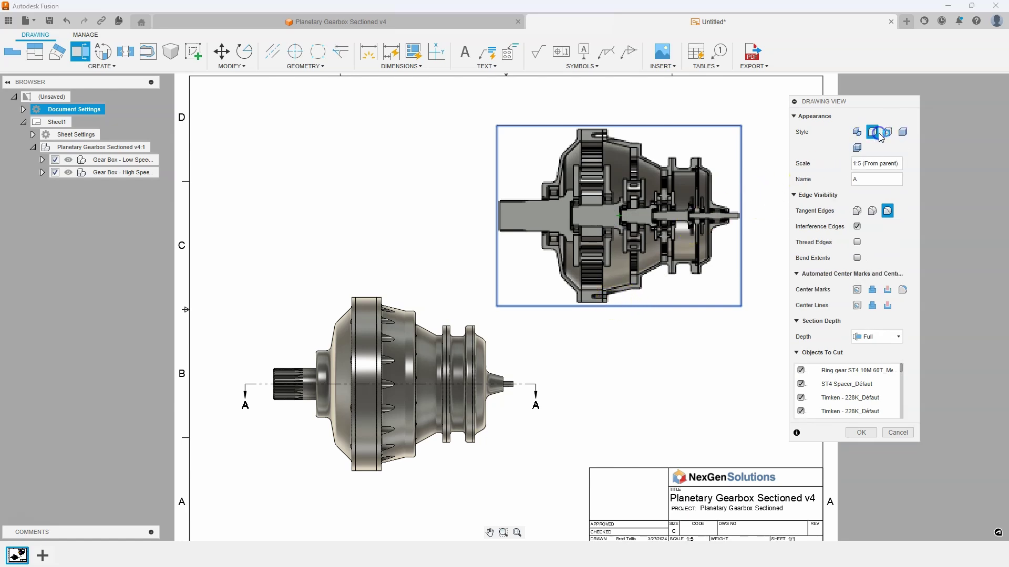
pyautogui.click(863, 432)
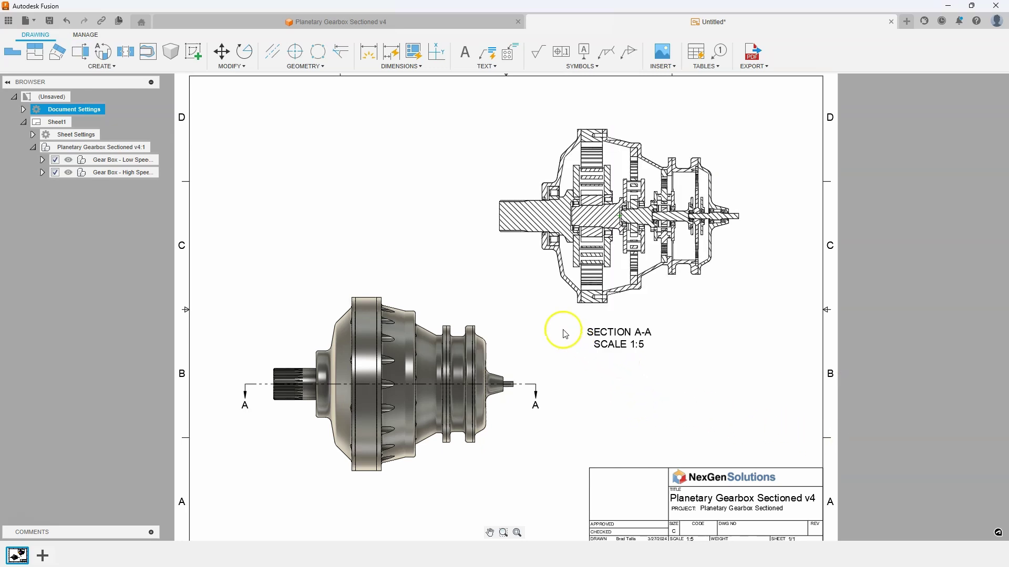
# Change the input shaft's hatch to the AR-CONCRETE pattern at scale factor .75
pyautogui.scroll(2, 564, 125)
pyautogui.scroll(2, 756, 200)
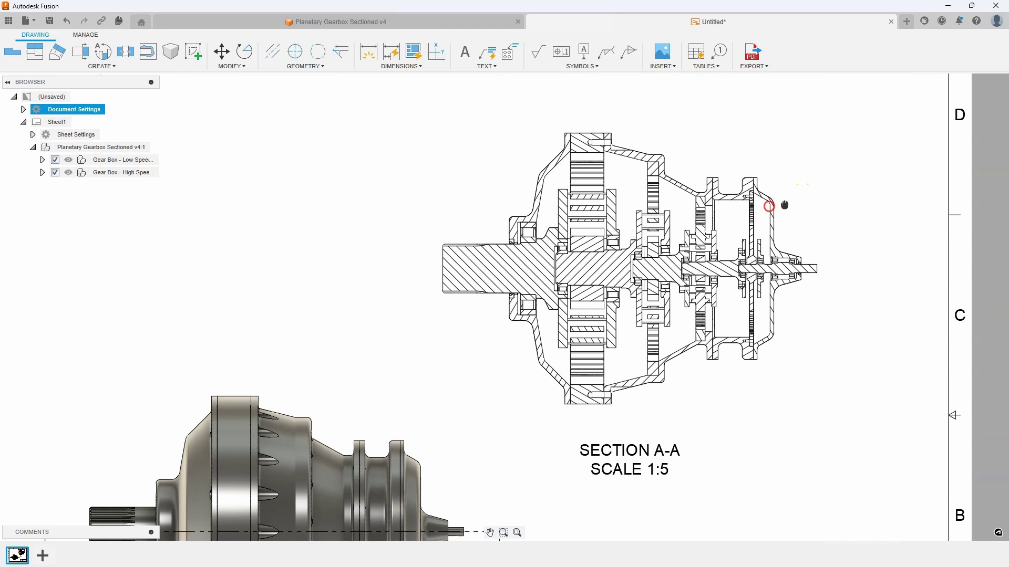
pyautogui.scroll(1, 755, 209)
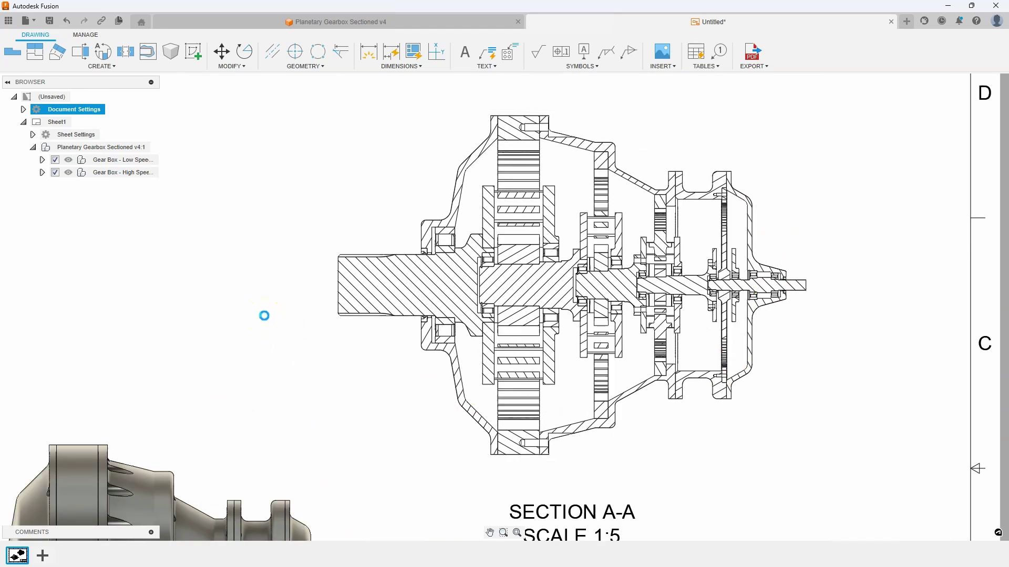
pyautogui.doubleClick(403, 289)
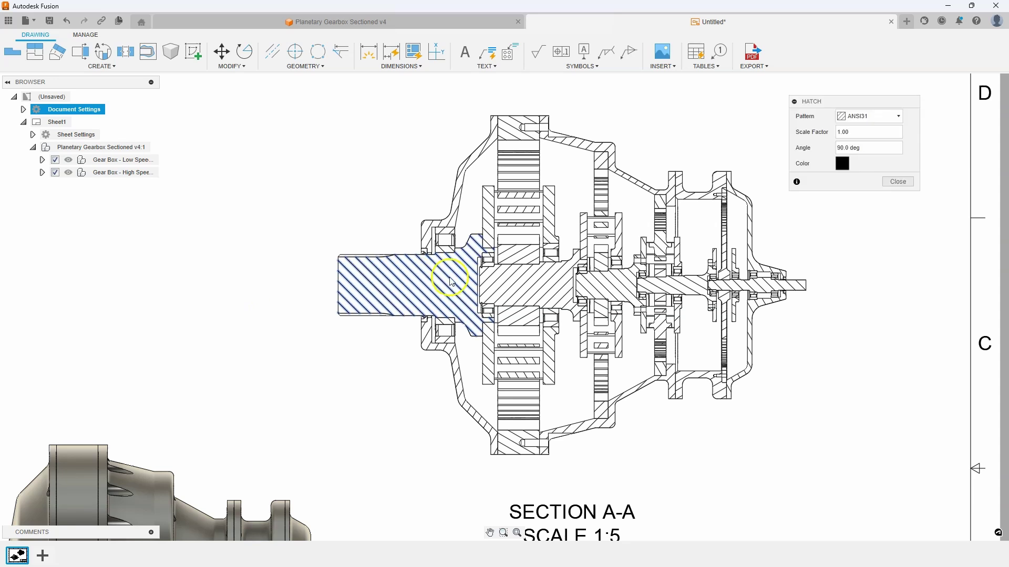
pyautogui.click(891, 117)
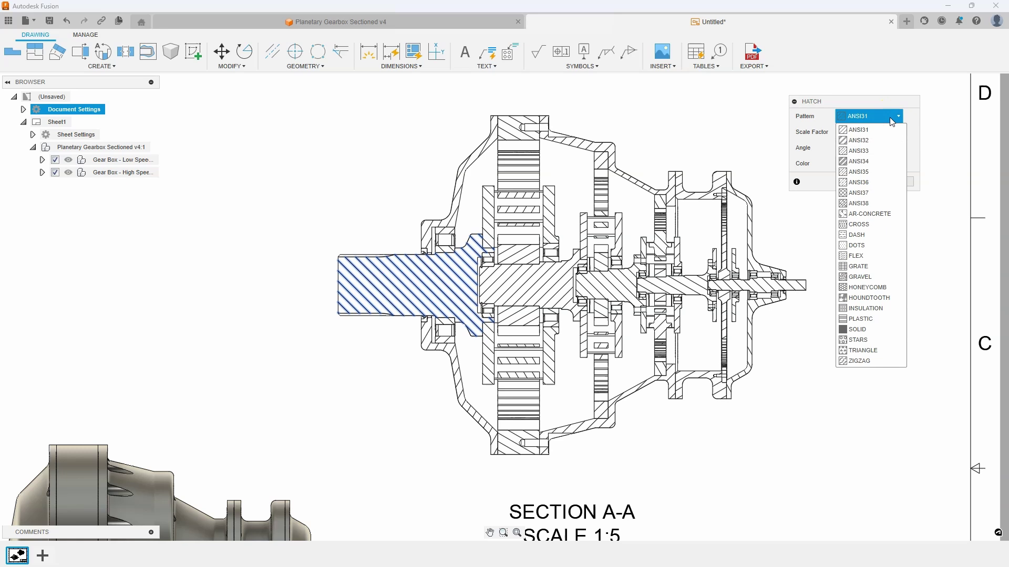
pyautogui.click(867, 215)
pyautogui.click(527, 351)
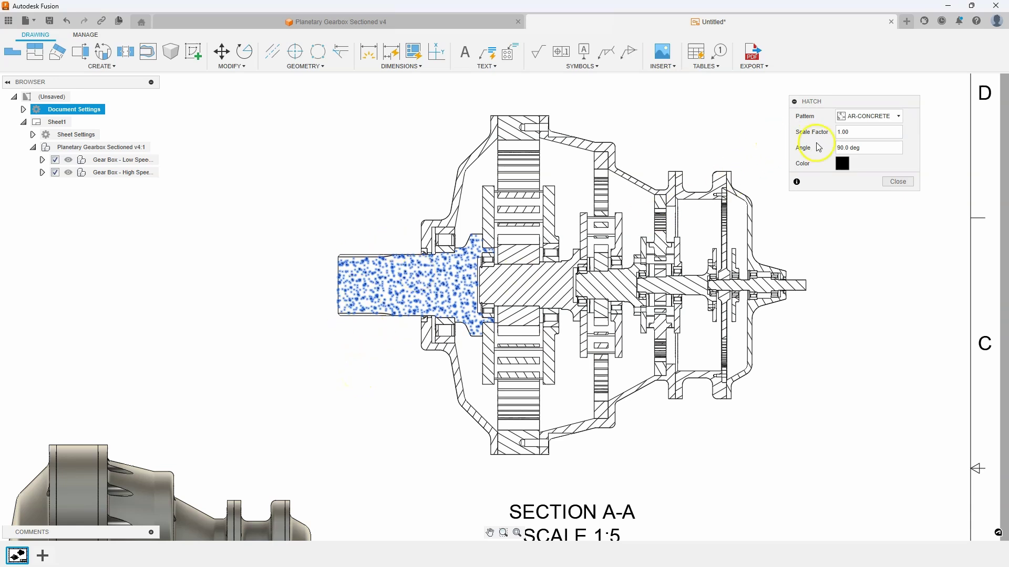
pyautogui.doubleClick(852, 132)
pyautogui.press('Return')
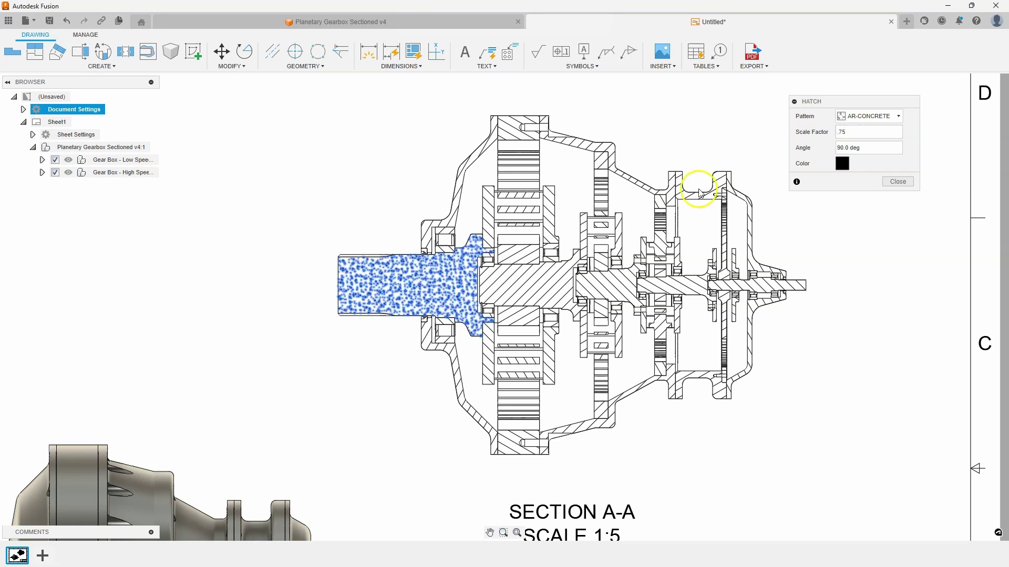
# Colour the shaft hatch brown #aa5500 and close the hatch editor
pyautogui.click(843, 166)
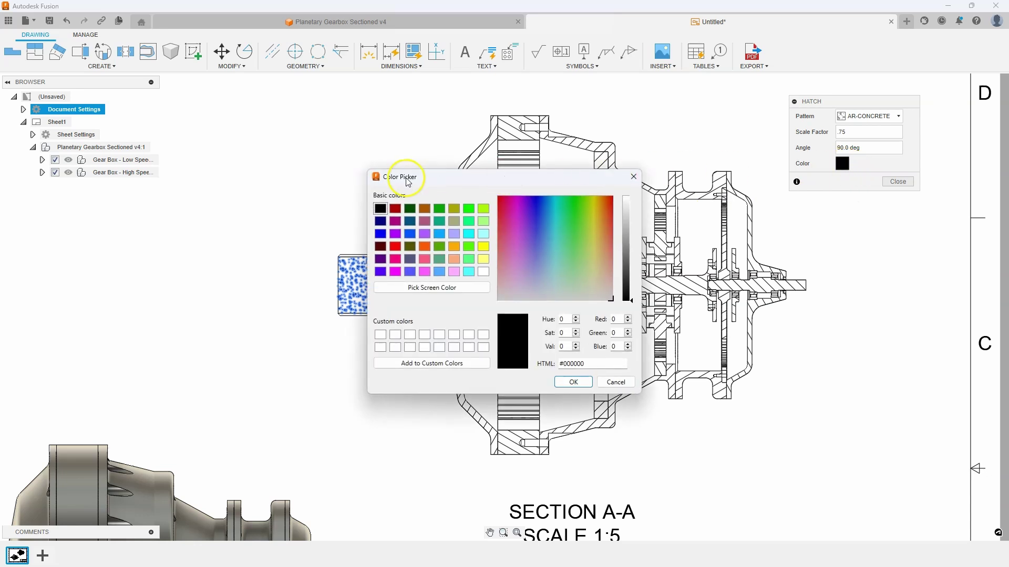
pyautogui.click(425, 209)
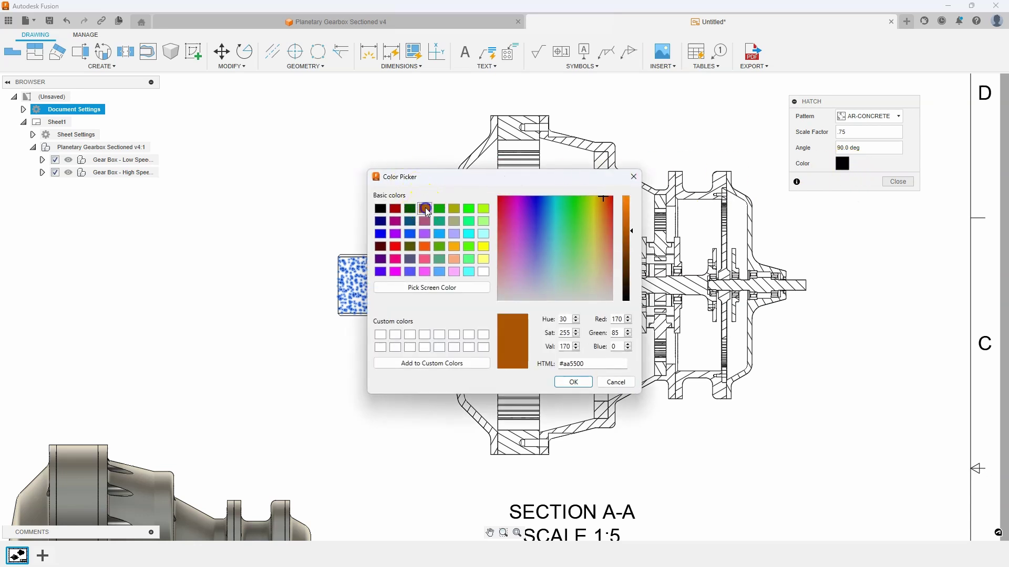
pyautogui.click(573, 382)
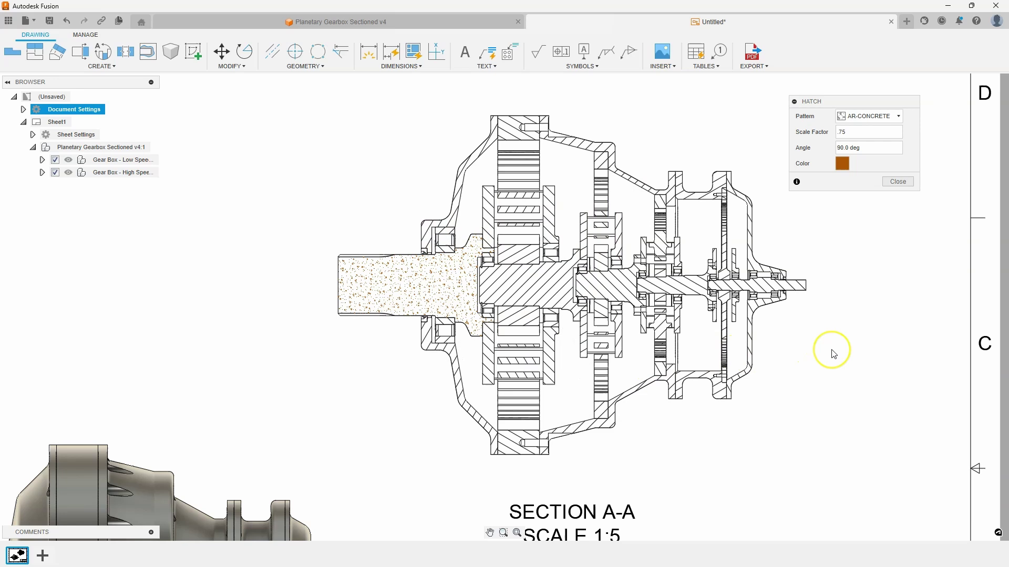
pyautogui.click(898, 182)
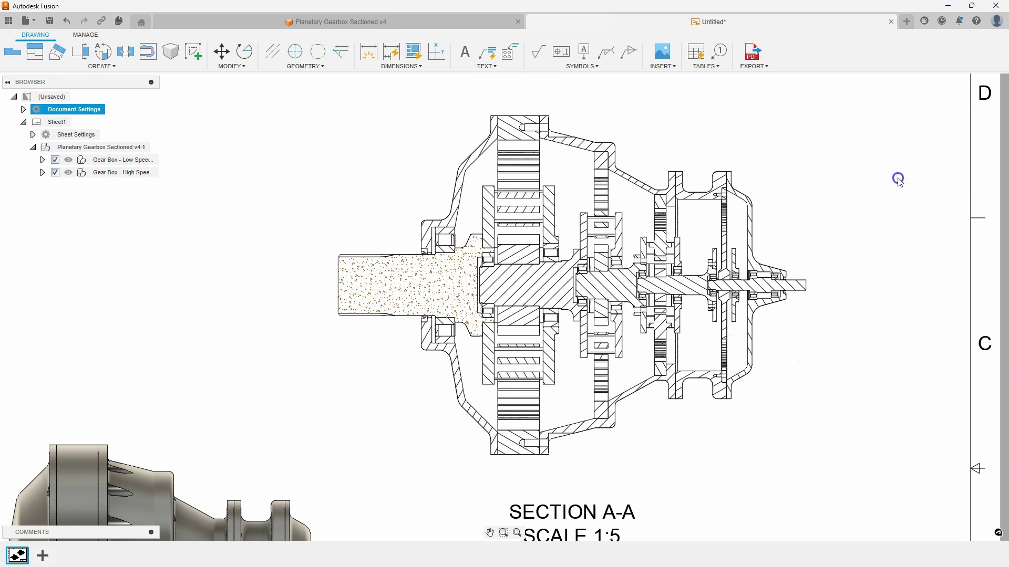
# Give the housing hatch an ANSI32 pattern, scale 5, 15° angle, coloured purple #5500ff
pyautogui.doubleClick(426, 231)
pyautogui.click(893, 118)
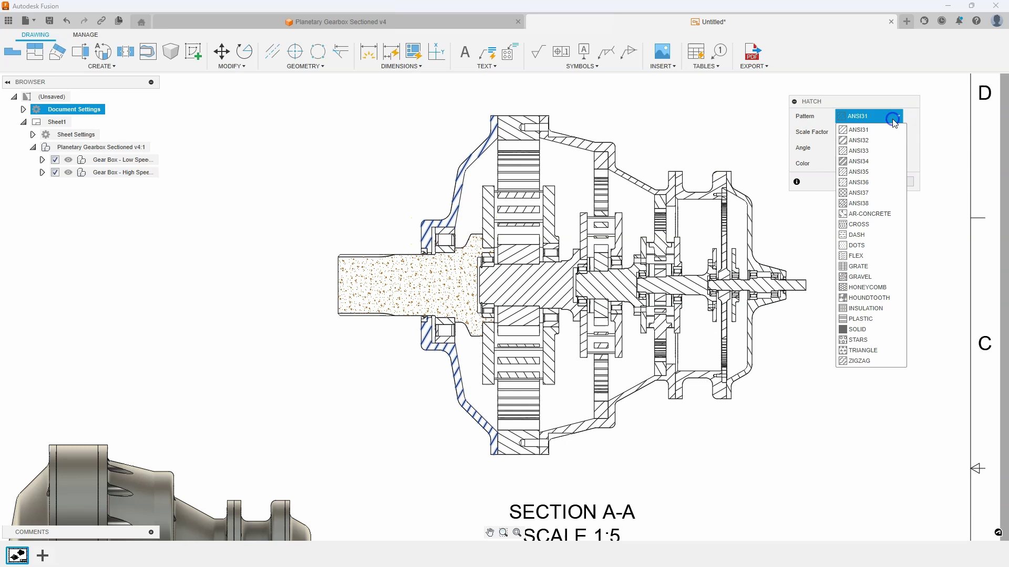
pyautogui.click(878, 140)
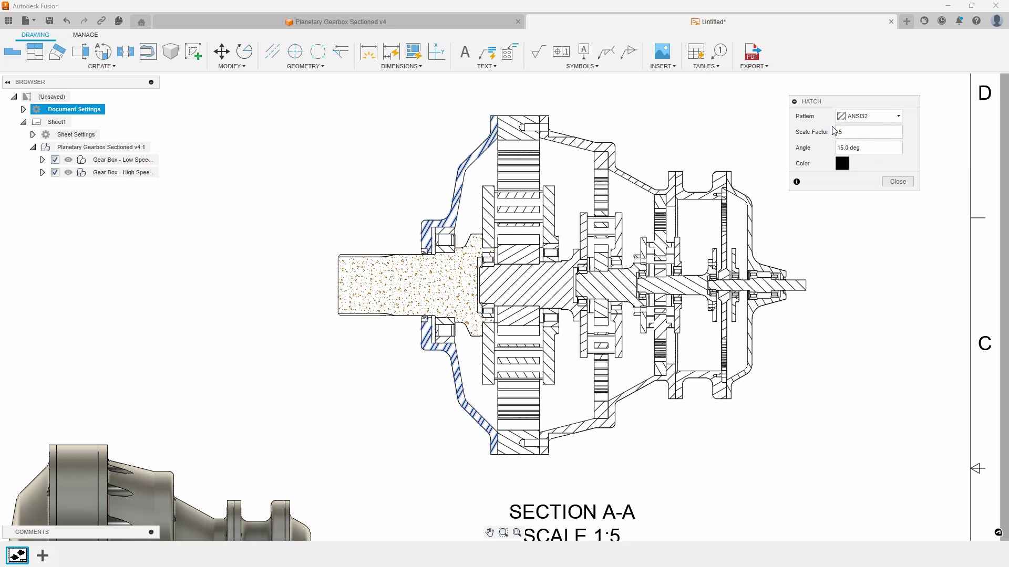
pyautogui.click(843, 163)
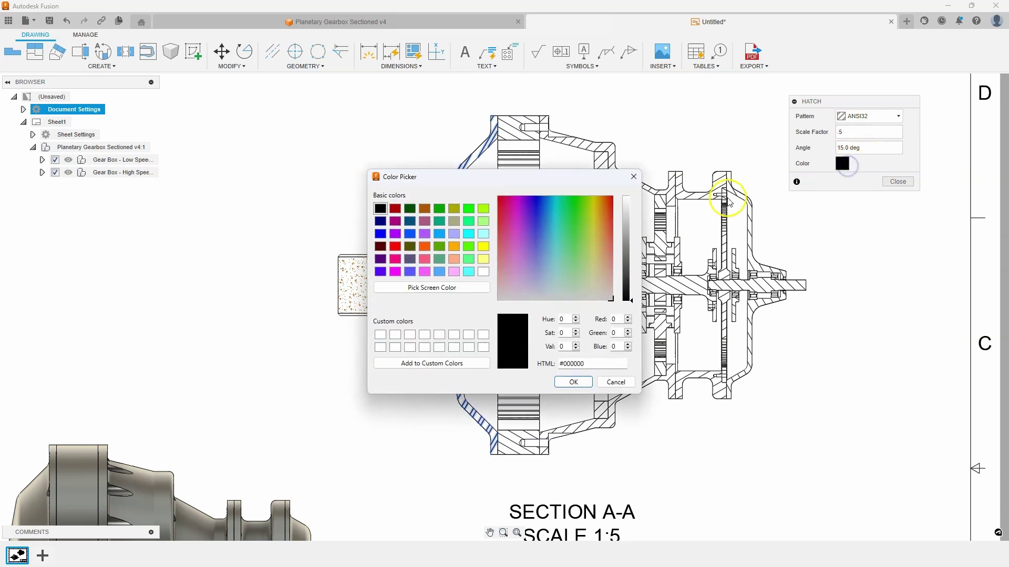
pyautogui.click(380, 271)
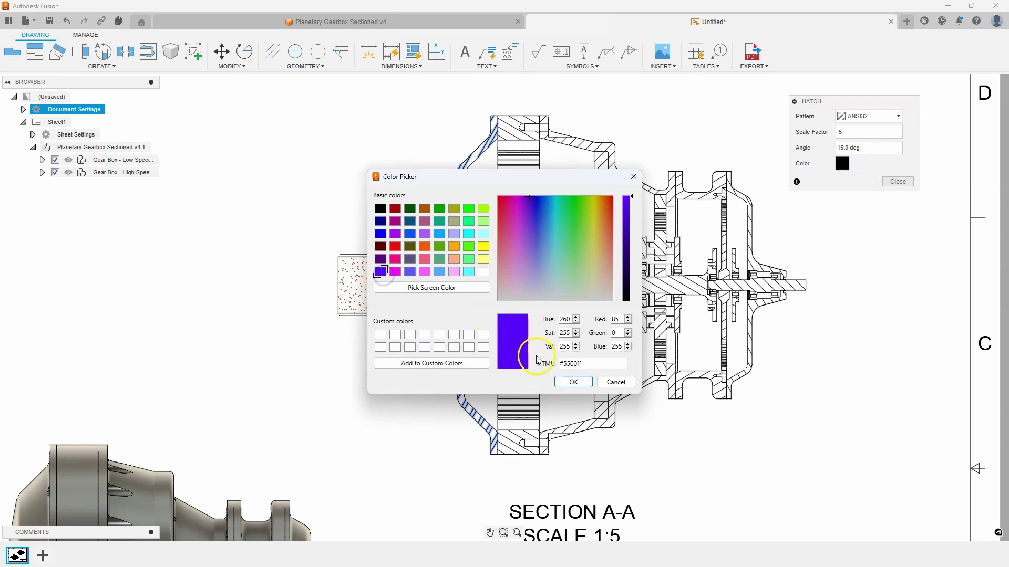
pyautogui.click(565, 384)
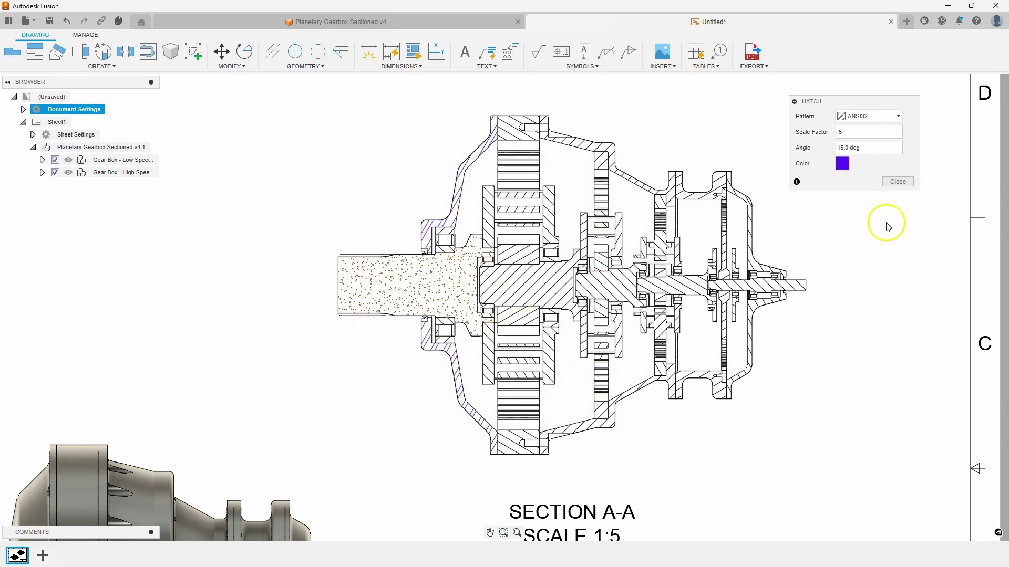
pyautogui.click(897, 184)
pyautogui.click(520, 278)
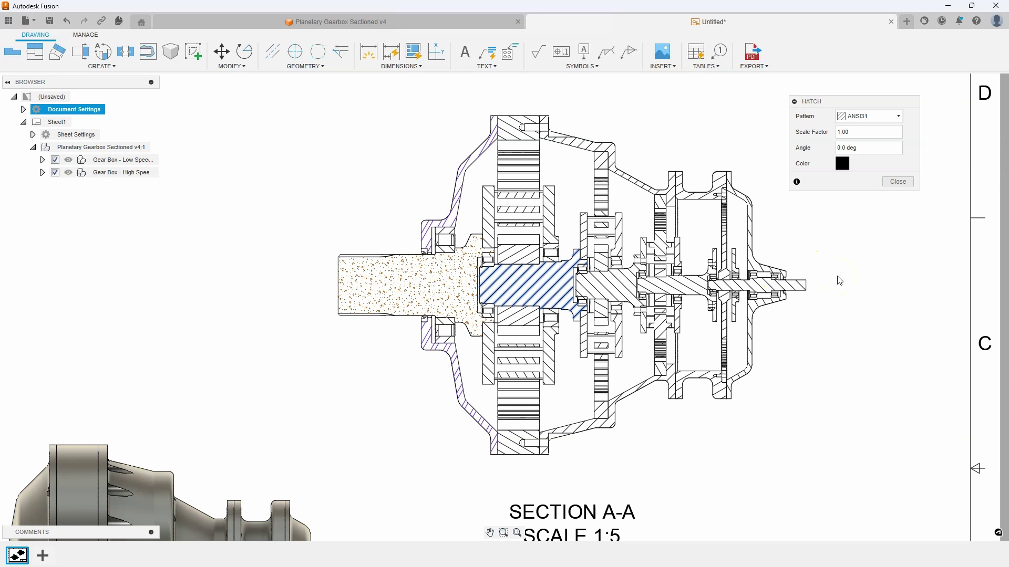
# Switch the central shaft's hatch to the GRAVEL pattern at scale 0.25
pyautogui.click(440, 301)
pyautogui.click(893, 120)
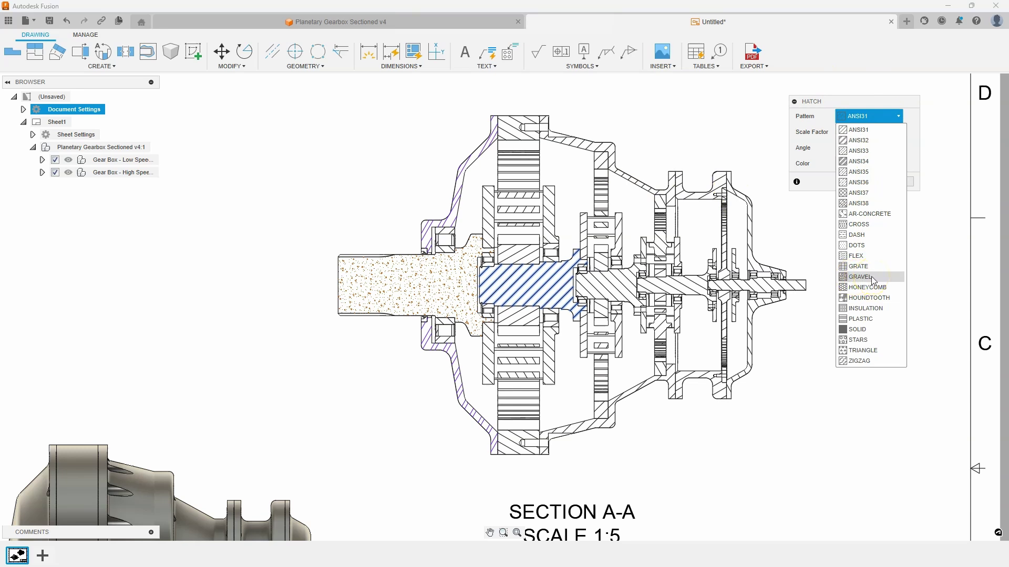
pyautogui.click(871, 276)
pyautogui.click(862, 133)
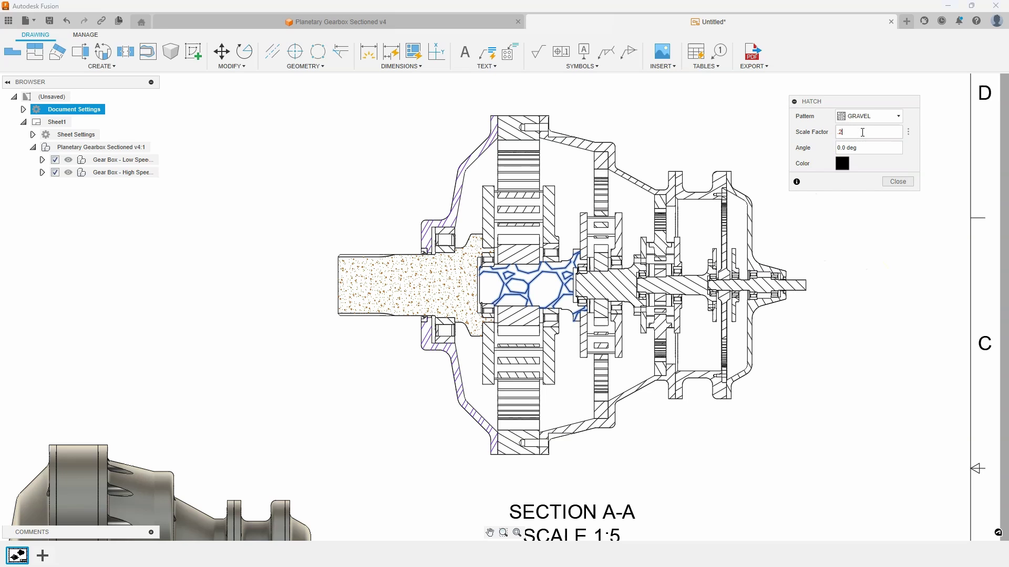
pyautogui.write('5')
pyautogui.press('Return')
# Colour the gravel hatch yellow and close the hatch editor
pyautogui.click(532, 289)
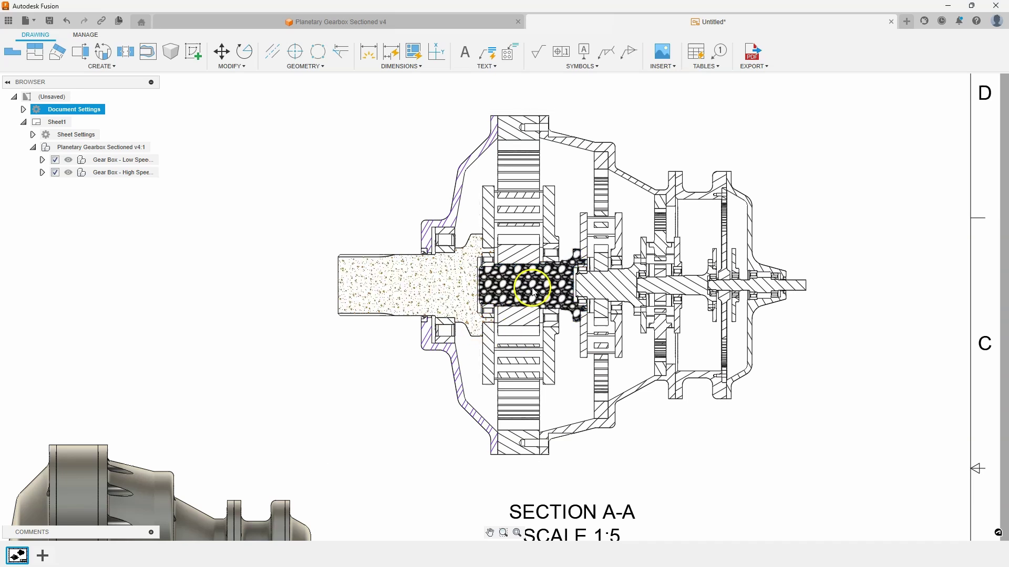
pyautogui.click(841, 165)
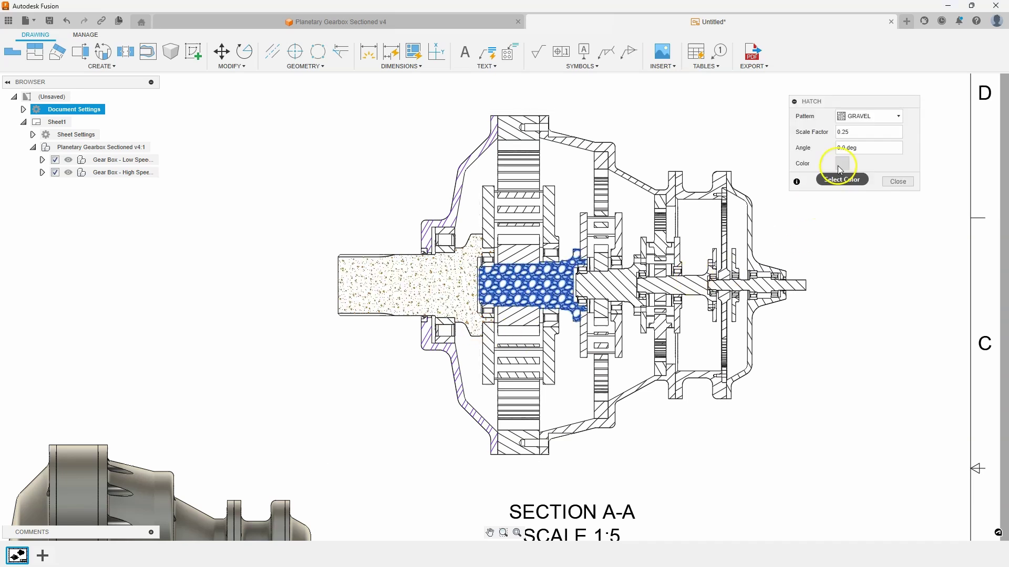
pyautogui.click(483, 246)
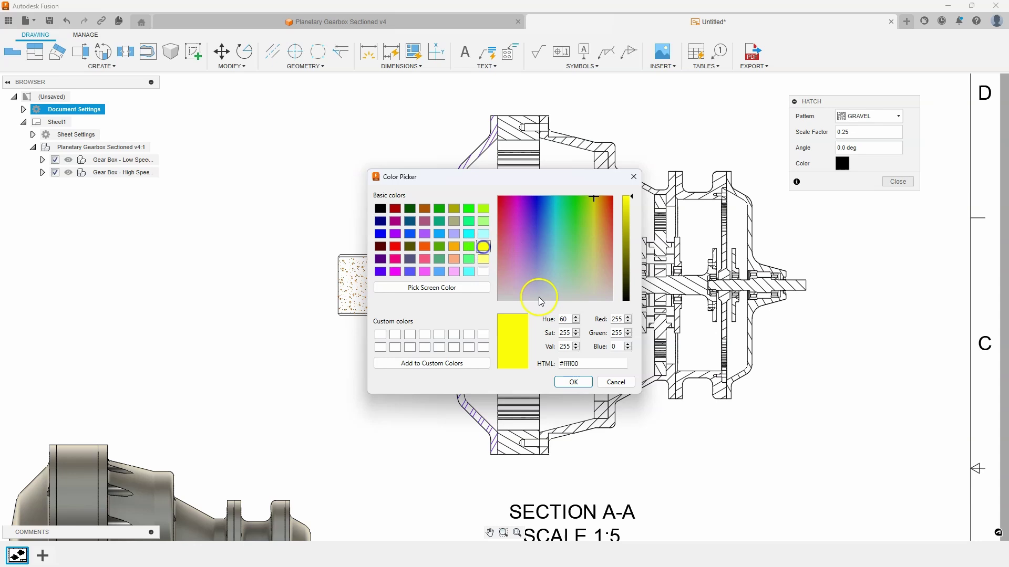
pyautogui.click(574, 381)
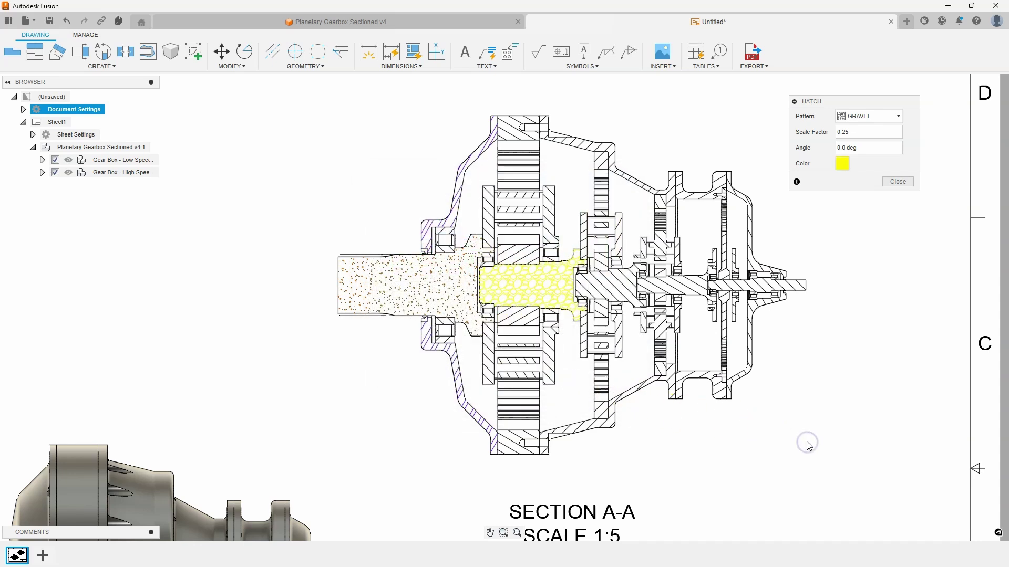
pyautogui.click(898, 182)
pyautogui.moveTo(799, 198); pyautogui.dragTo(803, 231, button='middle')
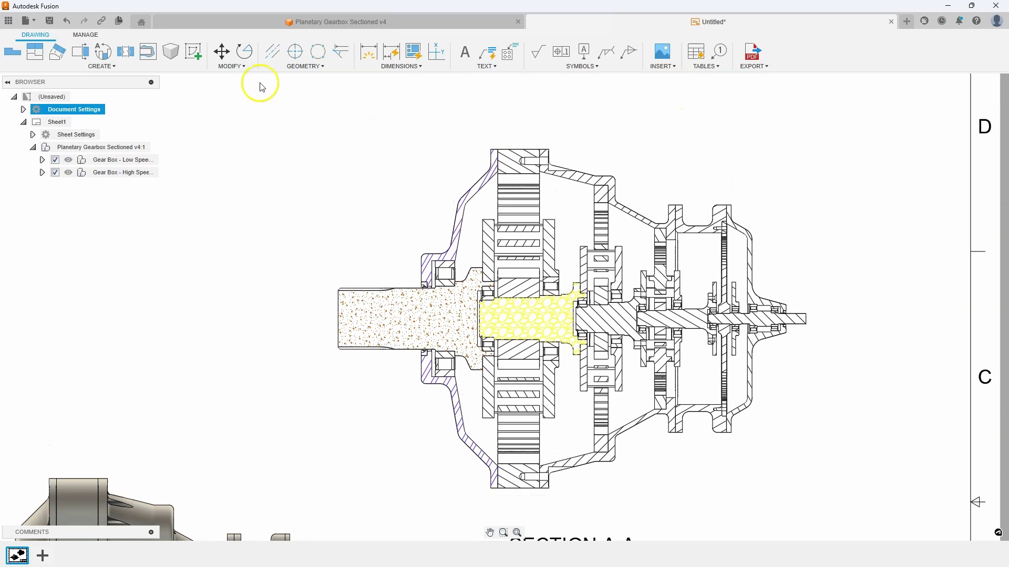
# Dimension the shaft's overall length as a horizontal 39.68 placed above section view A-A
pyautogui.click(369, 51)
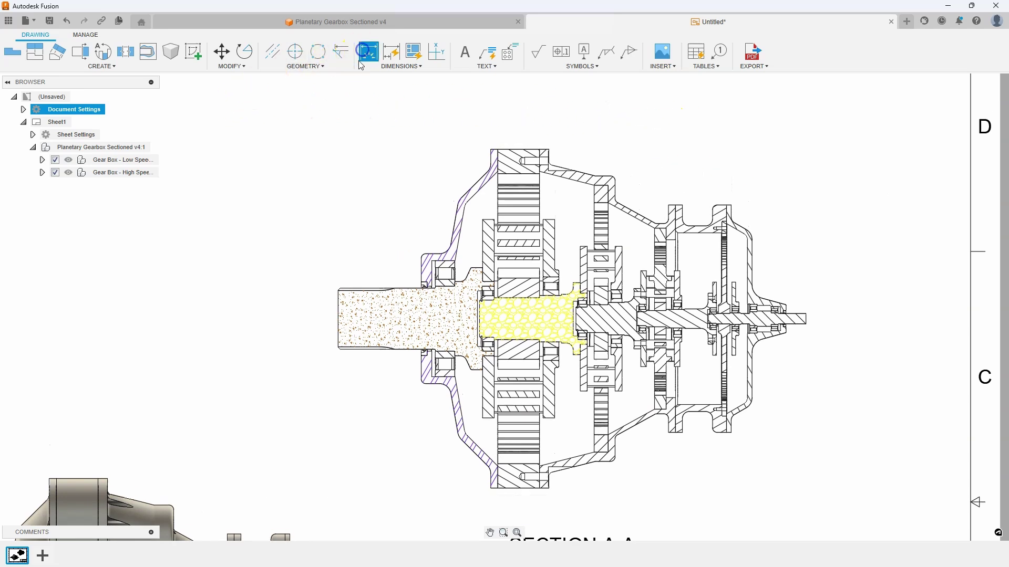
pyautogui.click(338, 291)
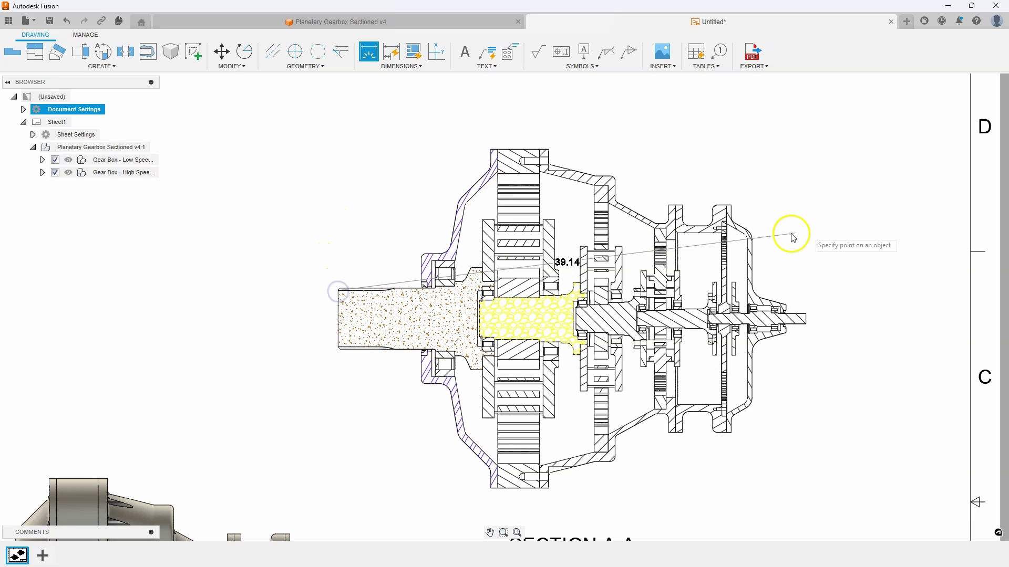
pyautogui.click(805, 317)
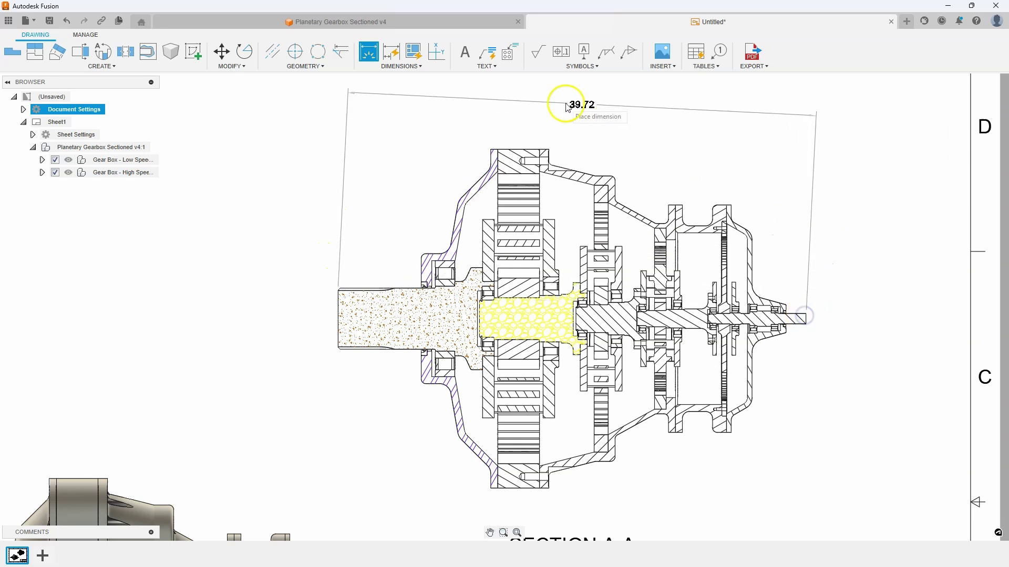
pyautogui.moveTo(567, 108); pyautogui.dragTo(545, 162, button='middle')
pyautogui.rightClick(503, 171)
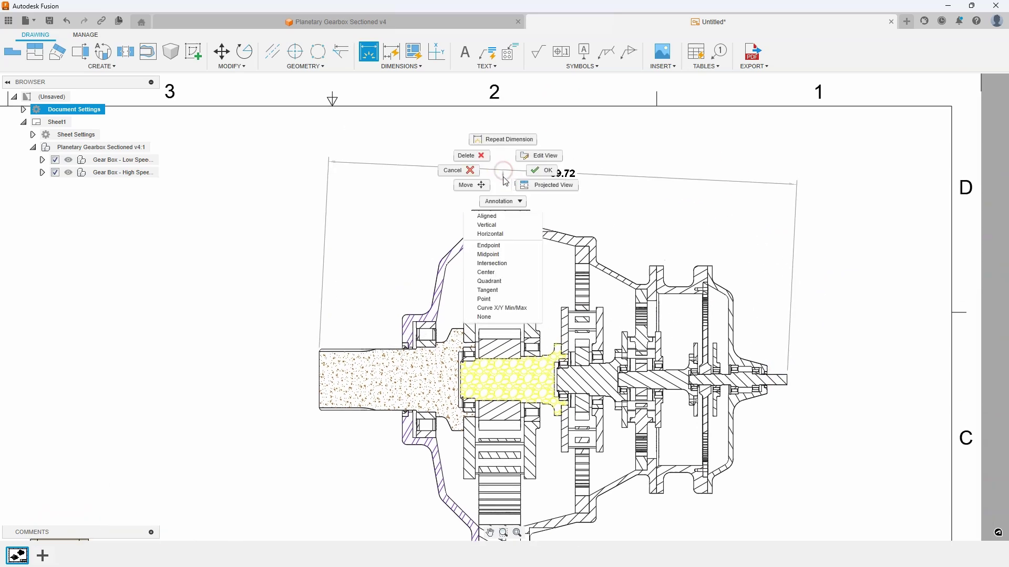
pyautogui.click(494, 234)
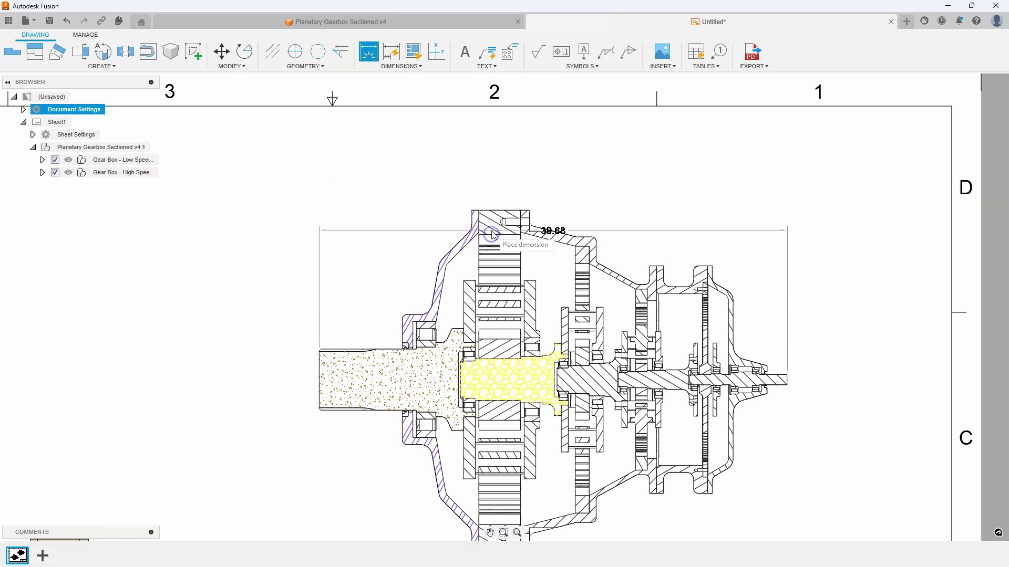
pyautogui.click(508, 176)
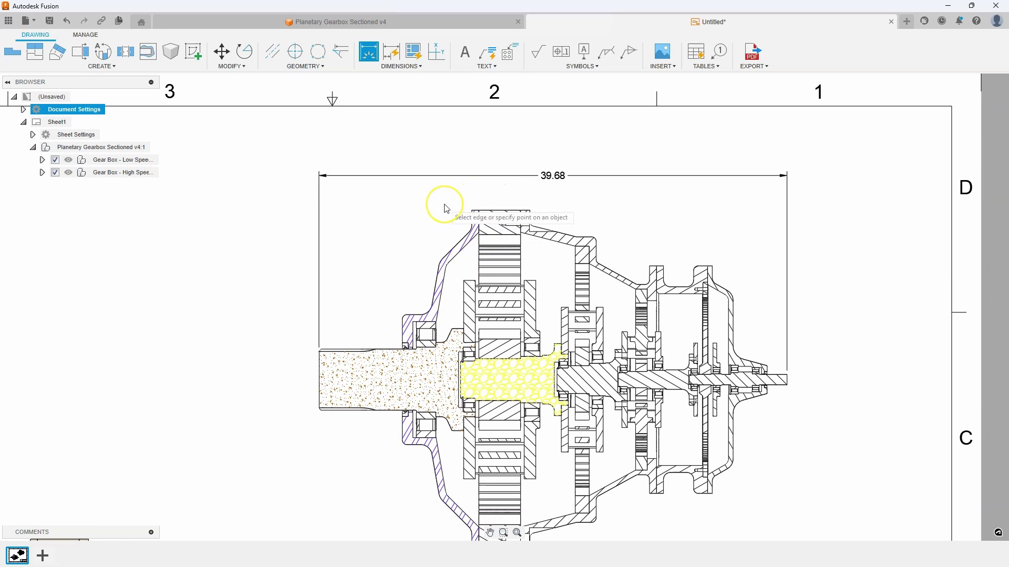
pyautogui.scroll(3, 358, 193)
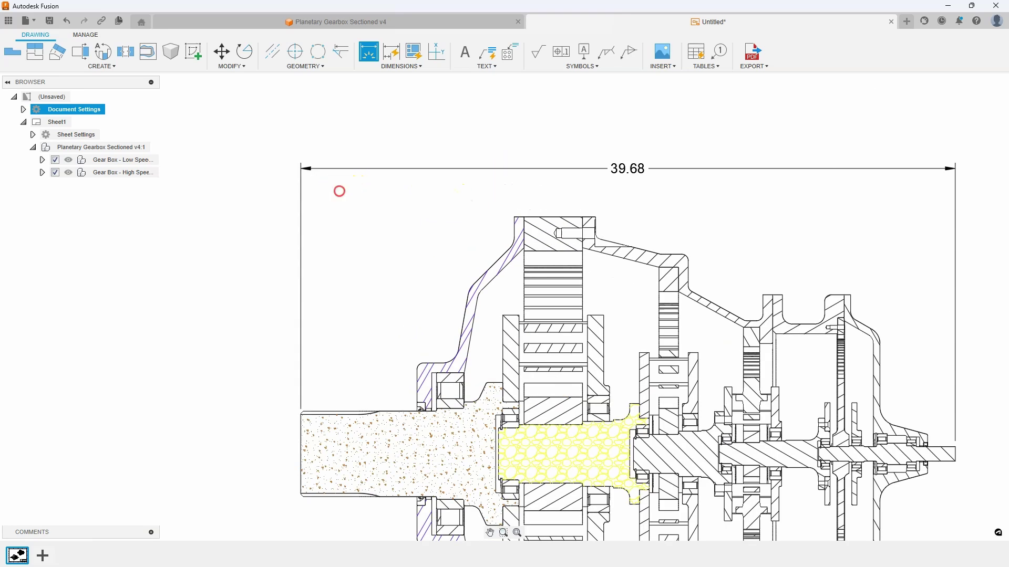
pyautogui.click(377, 226)
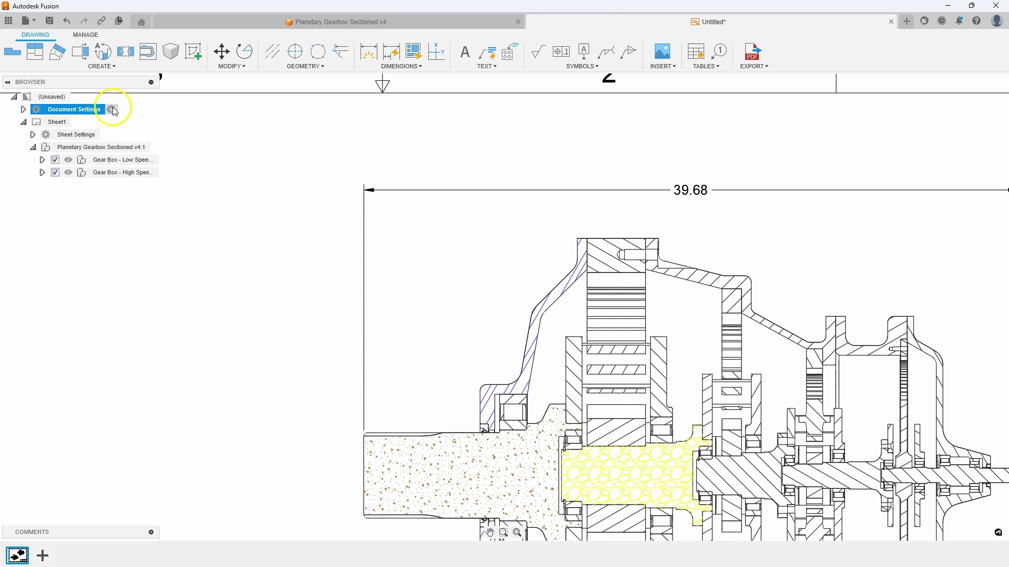
# Set the dimension arrowhead to Open 30 in the Document Settings Annotation tab
pyautogui.click(114, 111)
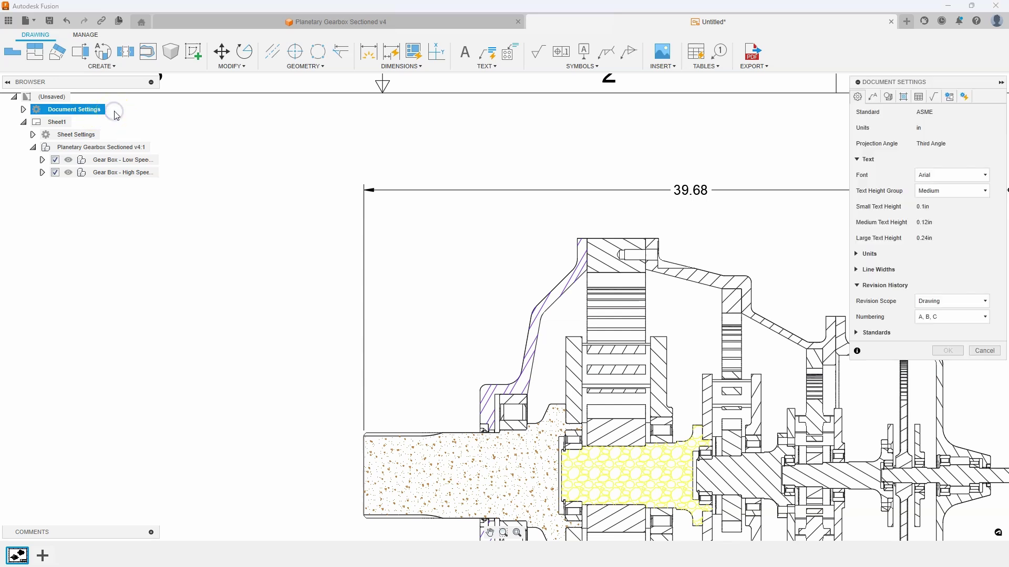
pyautogui.click(869, 99)
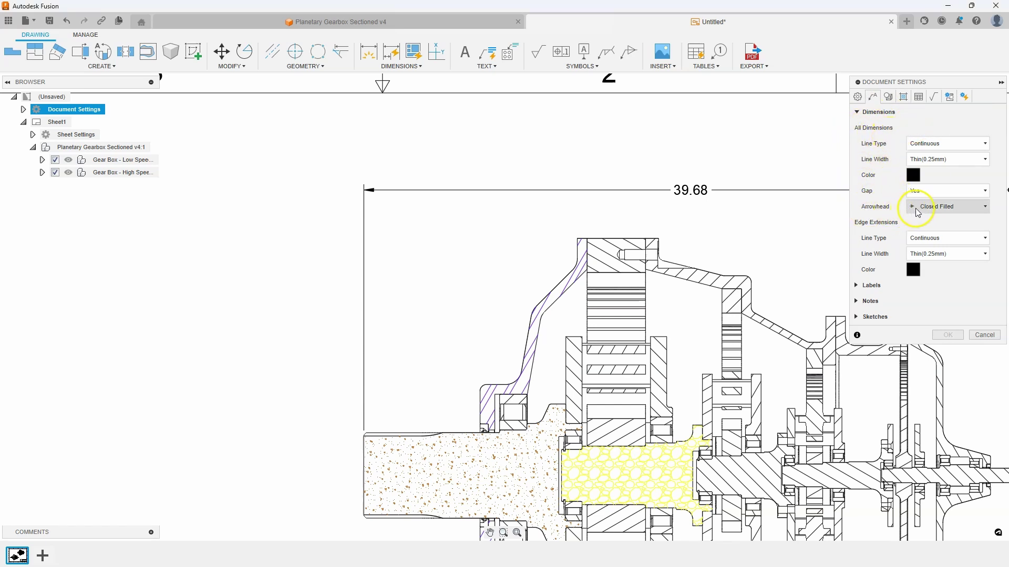
pyautogui.click(957, 207)
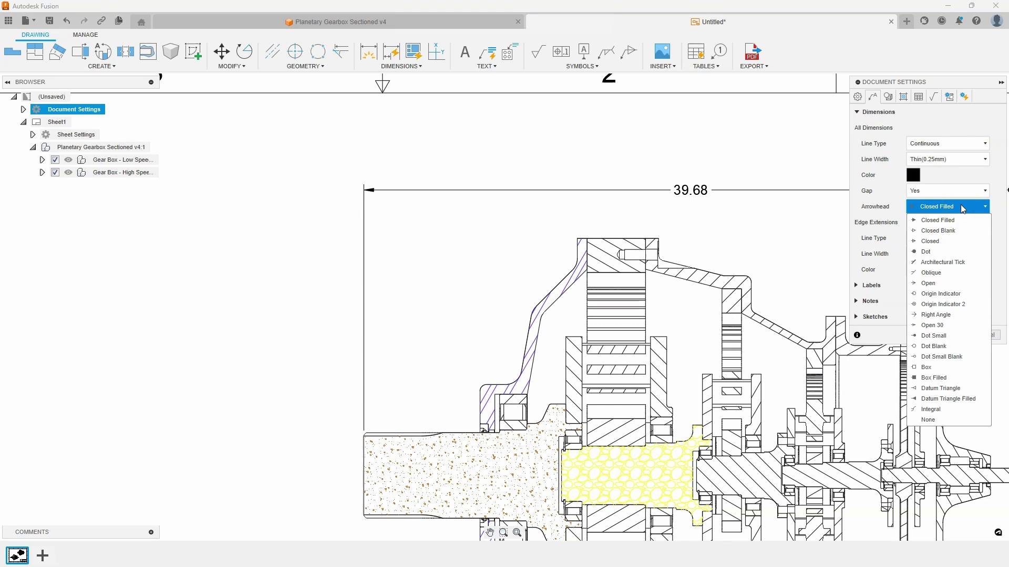
pyautogui.click(932, 326)
pyautogui.click(951, 334)
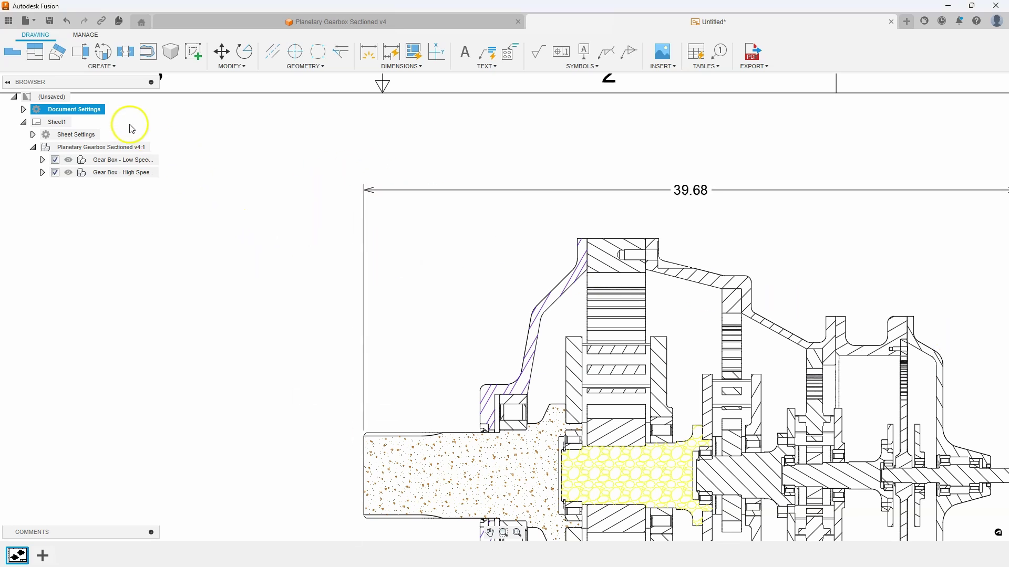
# Switch the dimension arrowheads to the Oblique style in Document Settings
pyautogui.click(108, 109)
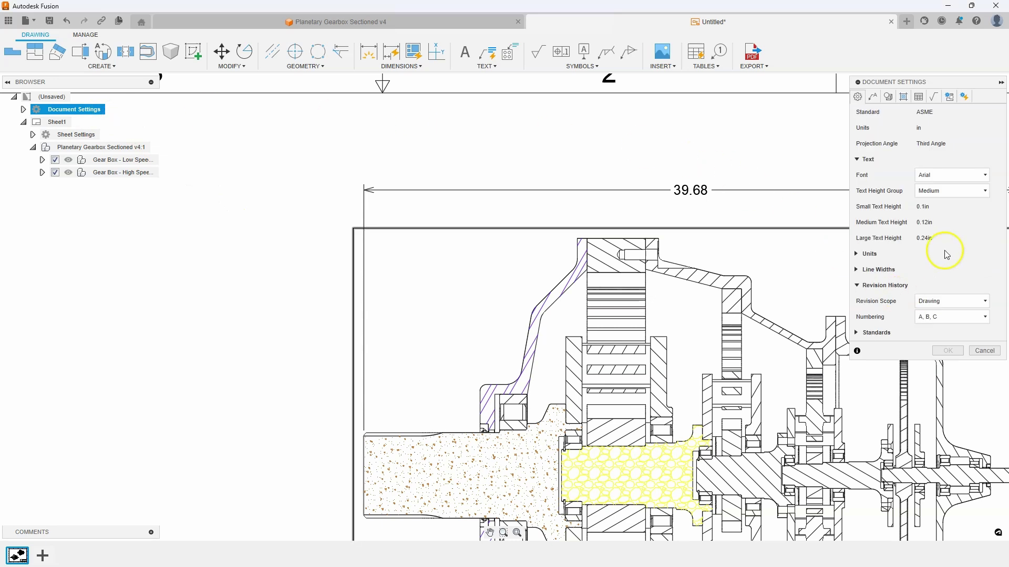
pyautogui.click(872, 96)
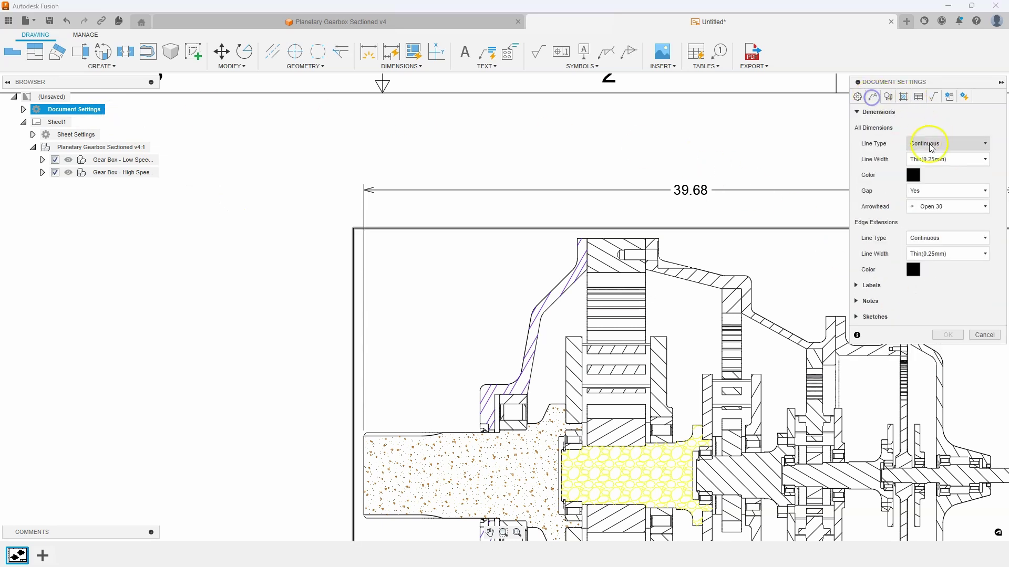
pyautogui.click(962, 210)
pyautogui.click(936, 273)
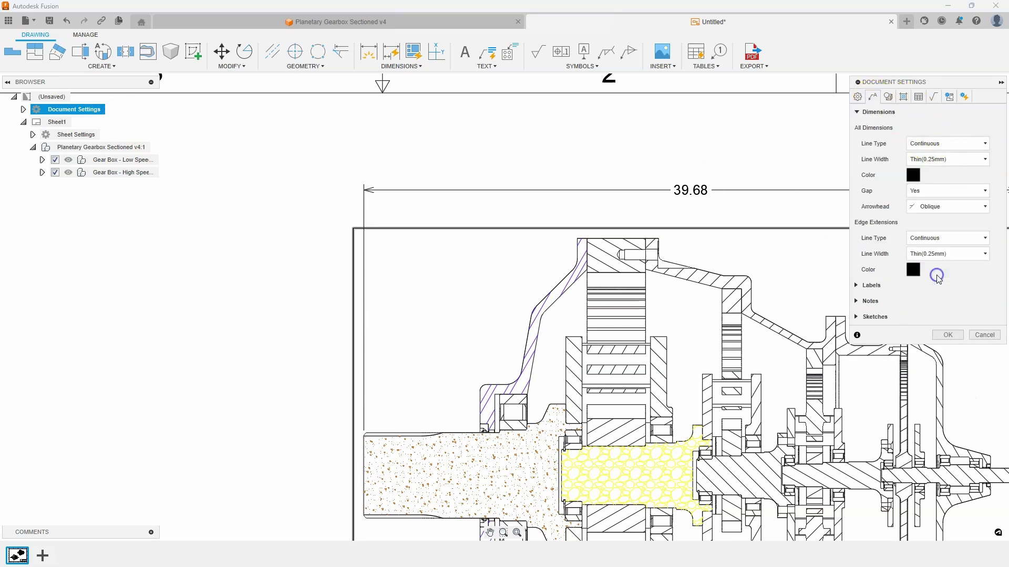
pyautogui.click(948, 333)
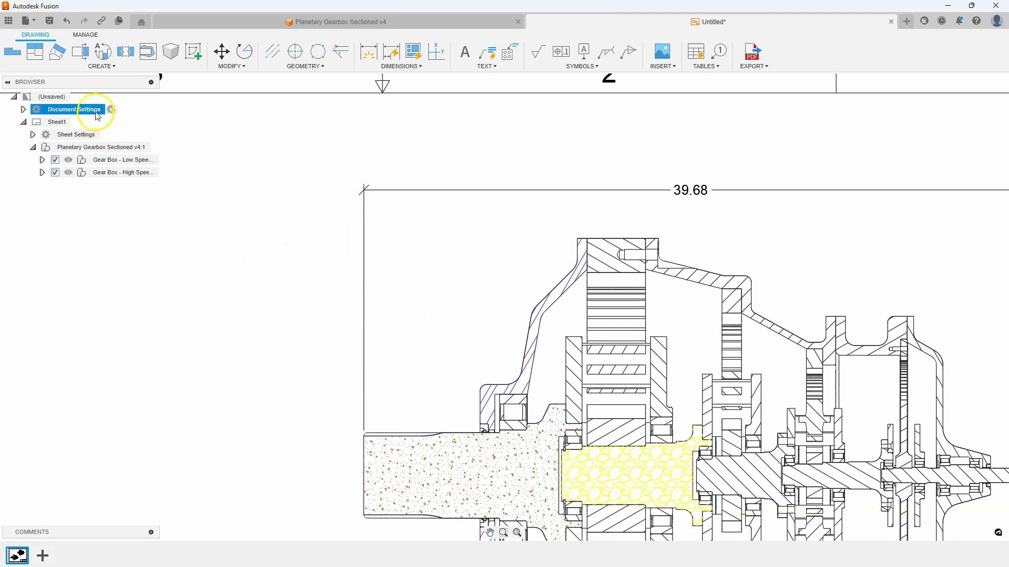
# Return the dimension arrowheads to the Open 30 style
pyautogui.click(111, 109)
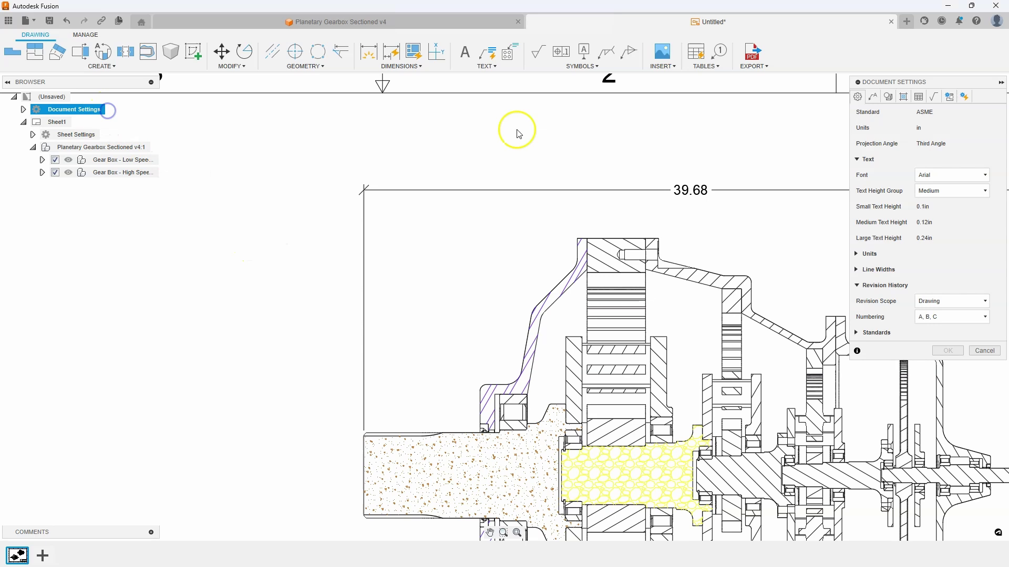
pyautogui.click(873, 98)
pyautogui.click(957, 206)
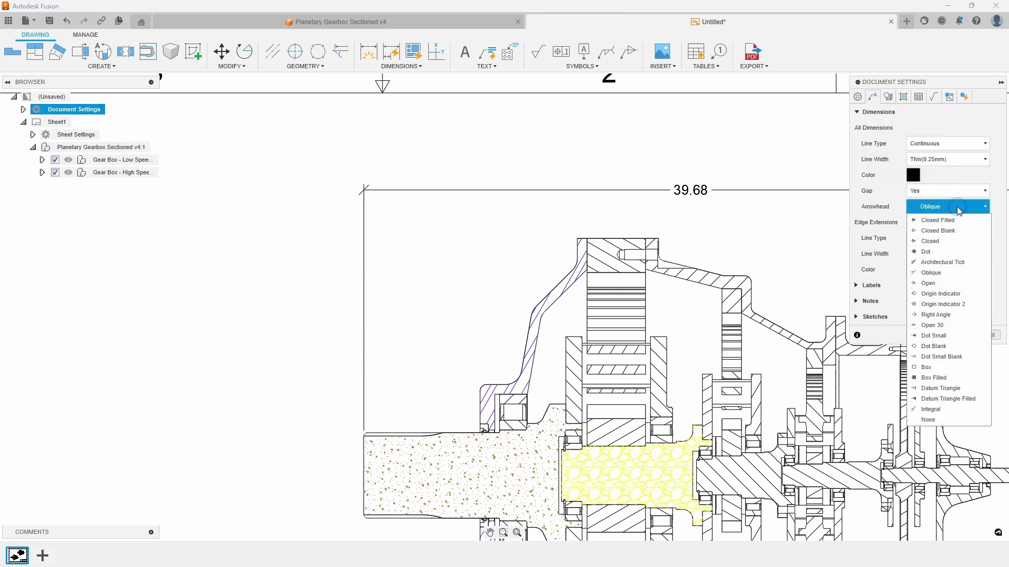
pyautogui.click(939, 325)
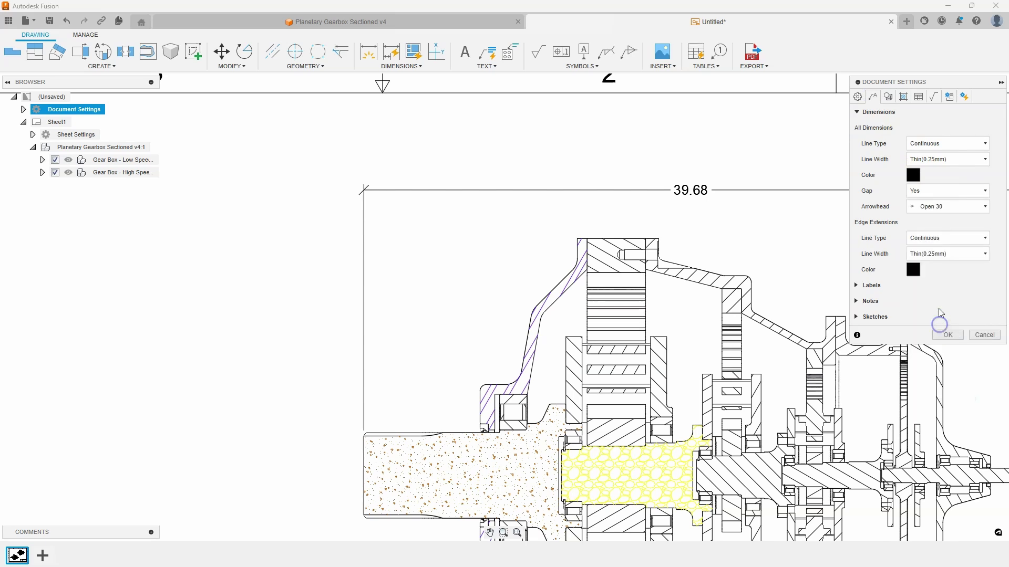
pyautogui.click(950, 333)
pyautogui.scroll(-5, 751, 274)
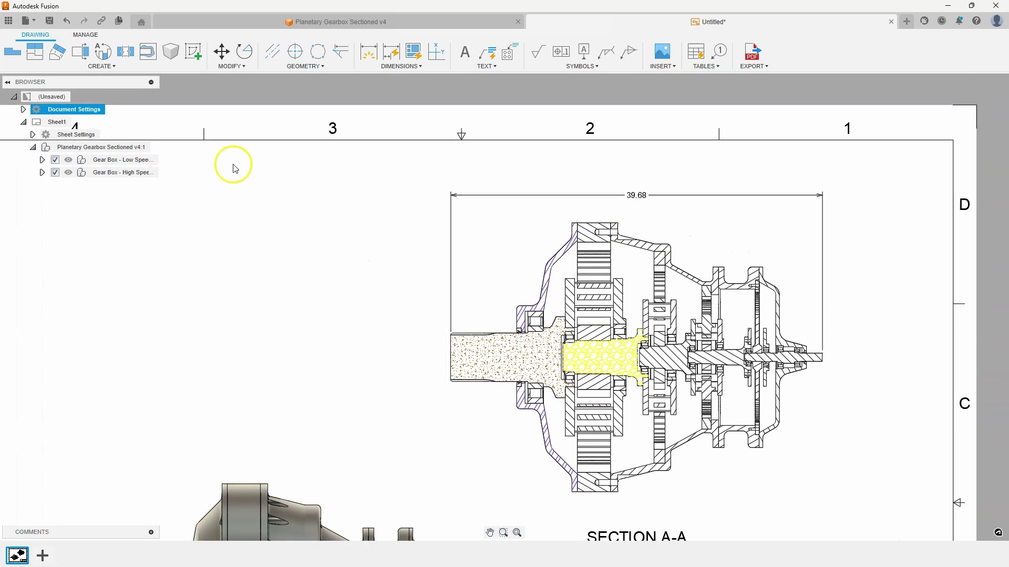
# Add a vertical 5.18 dimension across the shaft's left end, placed left of the shaft
pyautogui.click(369, 55)
pyautogui.scroll(5, 362, 349)
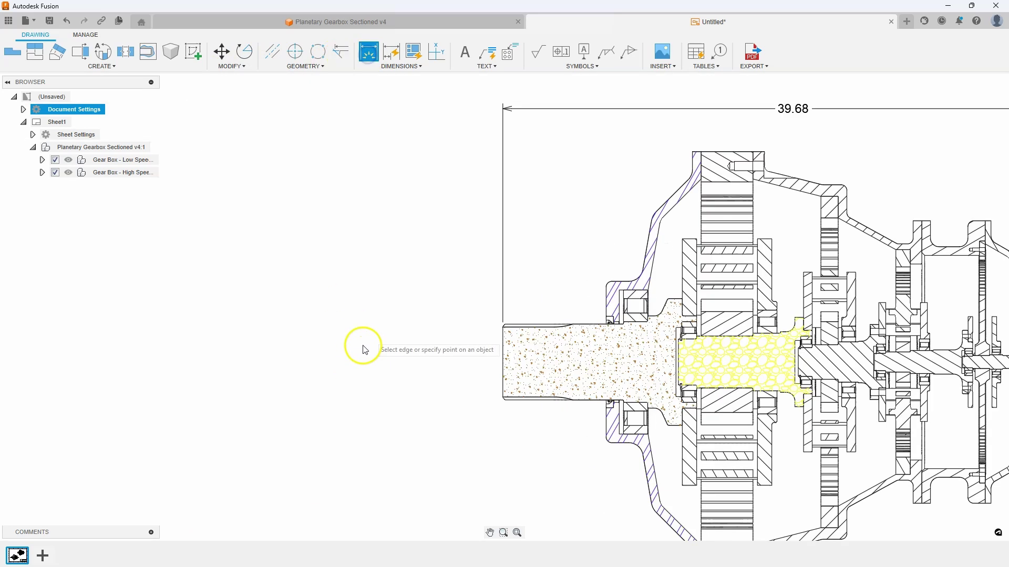
pyautogui.click(581, 263)
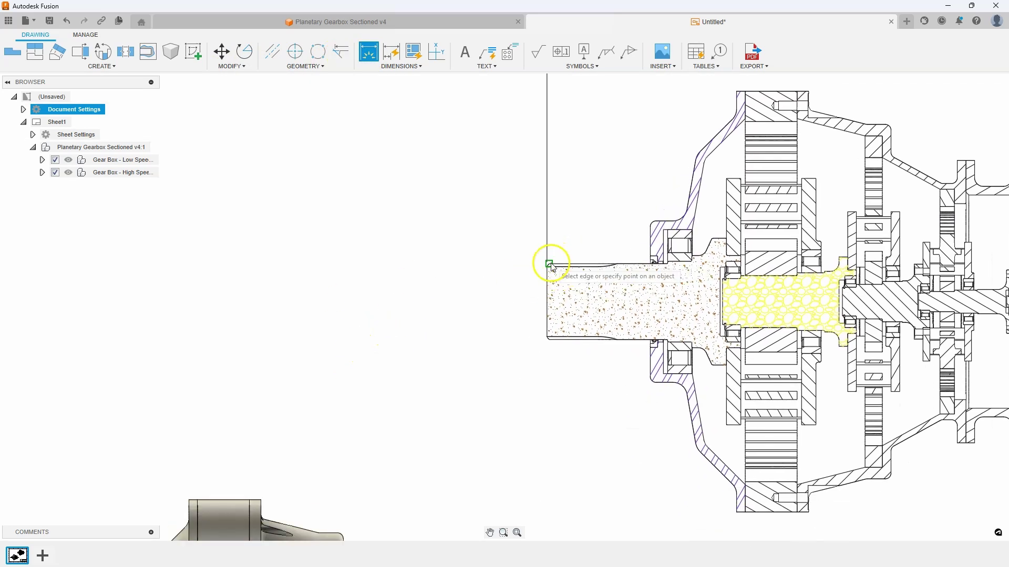
pyautogui.click(547, 340)
pyautogui.click(500, 303)
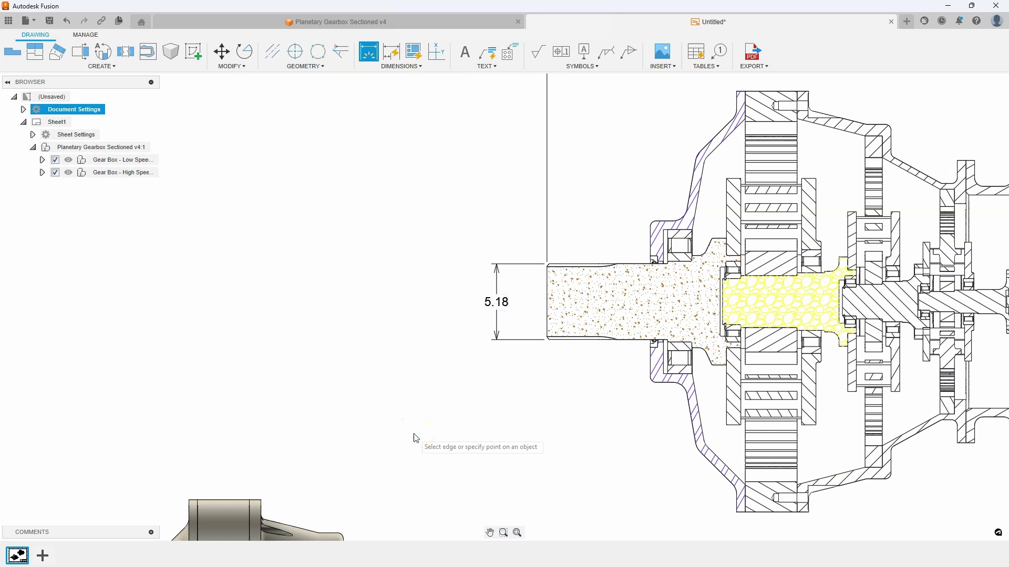
pyautogui.scroll(-4, 412, 436)
pyautogui.click(339, 435)
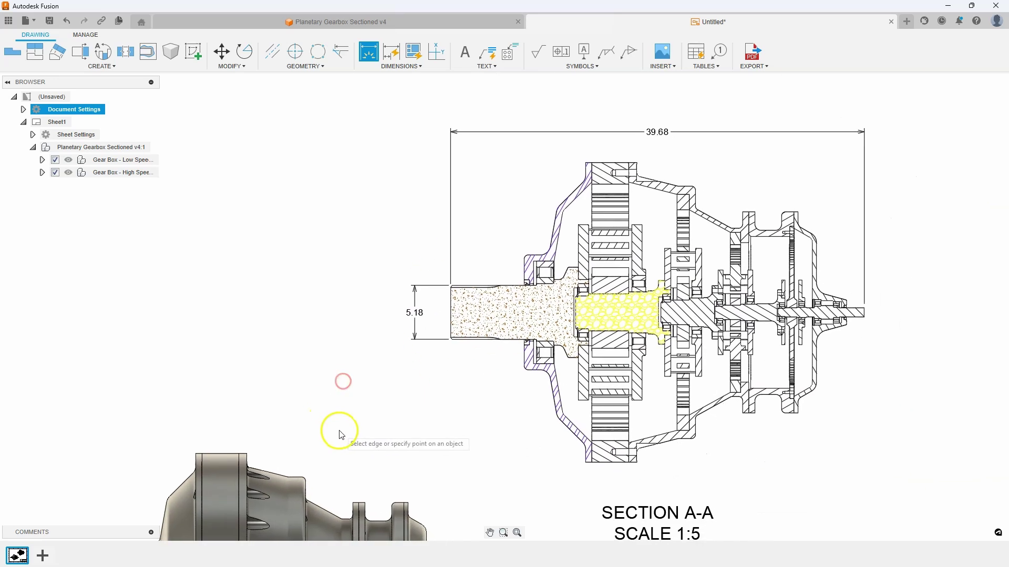